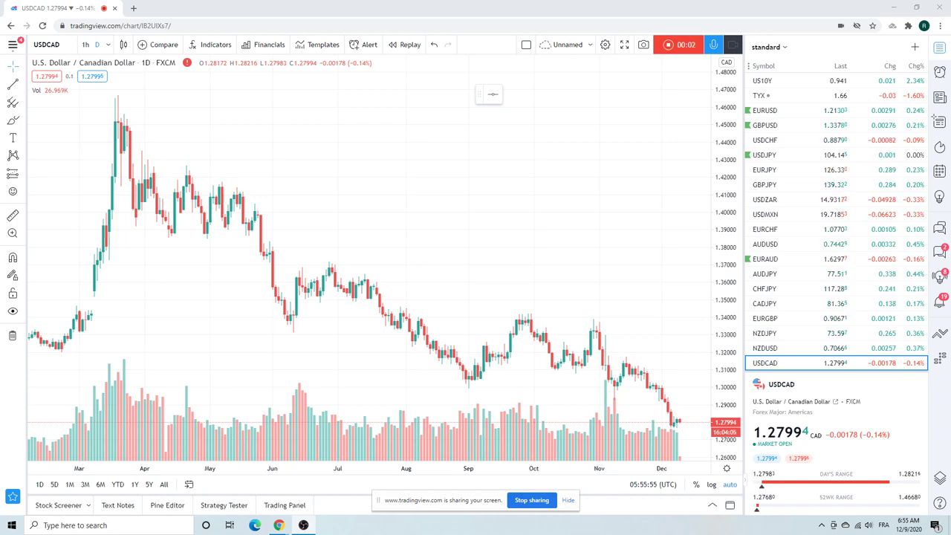
# Step: Hide the volume bars on the USDCAD daily chart, leaving only 2020 price candles
pyautogui.scroll(-2, 495, 198)
pyautogui.scroll(5, 495, 198)
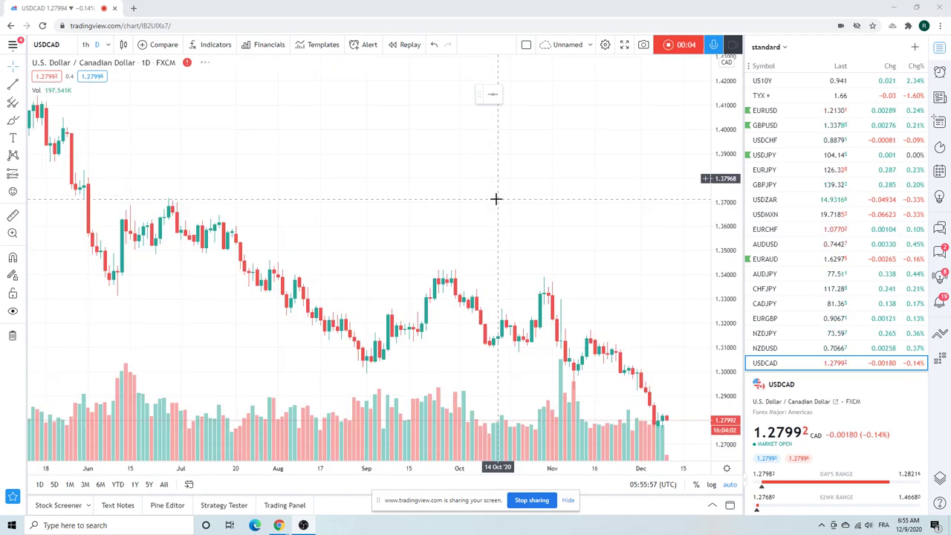
pyautogui.scroll(-3, 495, 198)
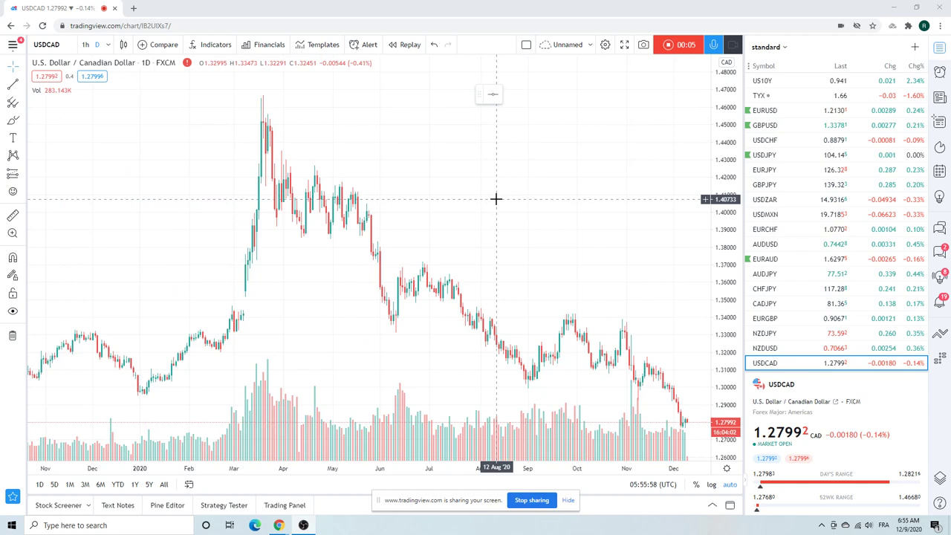
pyautogui.rightClick(526, 429)
pyautogui.click(554, 444)
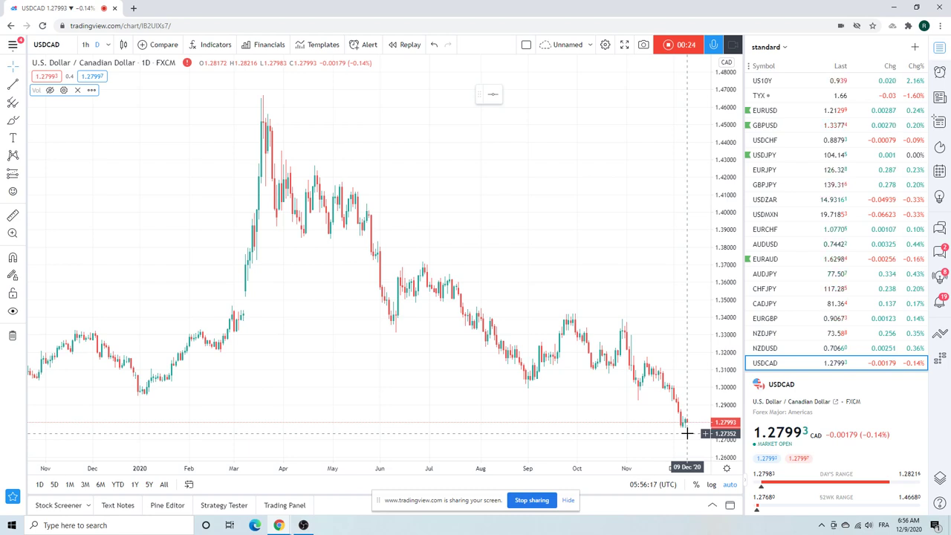
pyautogui.scroll(2, 590, 392)
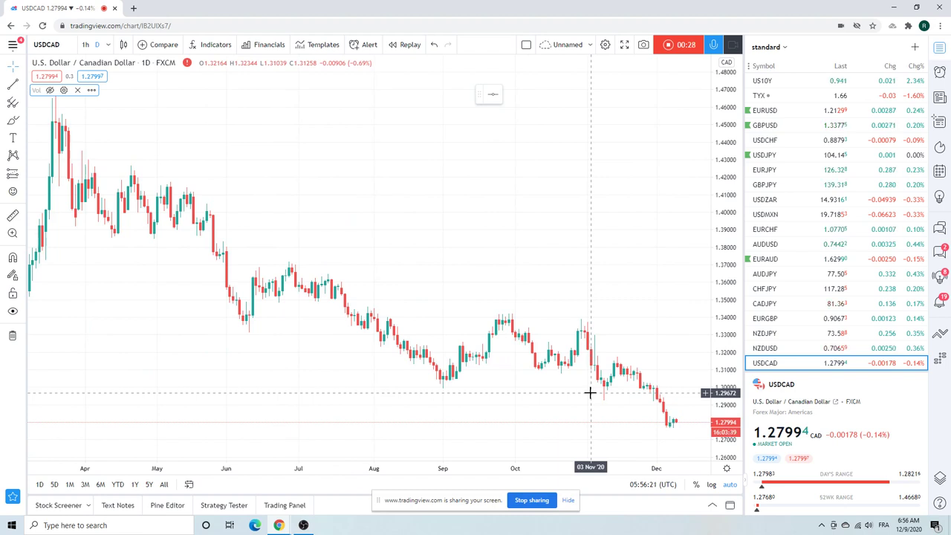
pyautogui.scroll(-2, 590, 392)
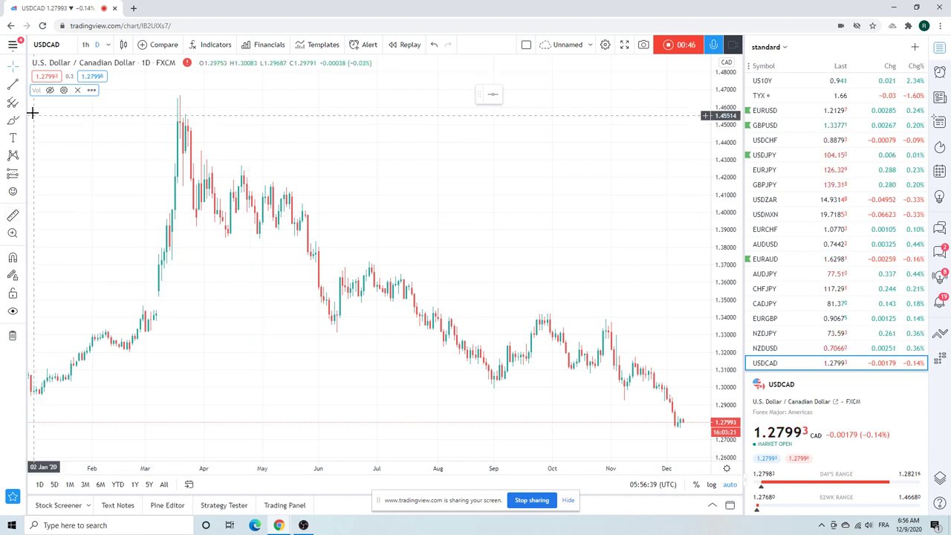
# Step: Draw an extended trend line on USDCAD from the March peak through the late-October high
pyautogui.click(22, 86)
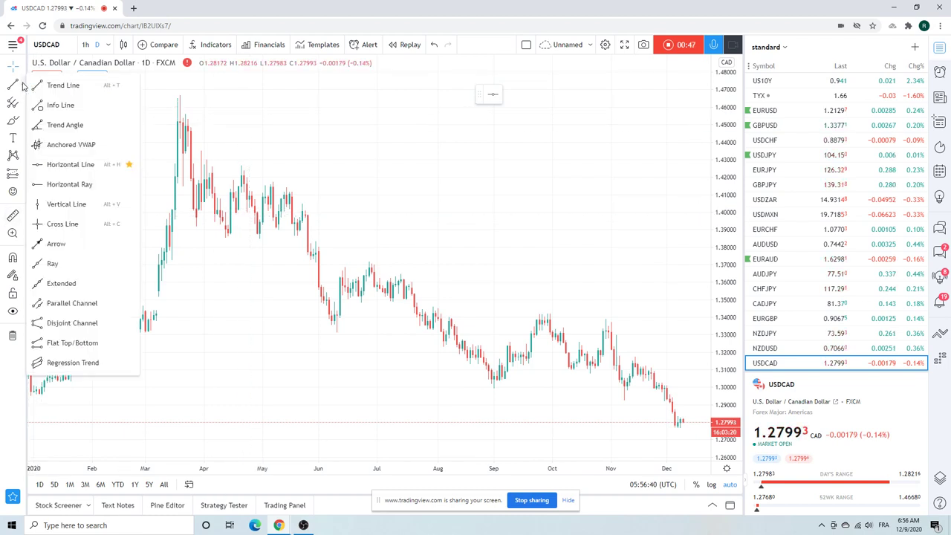
pyautogui.click(65, 283)
pyautogui.click(179, 95)
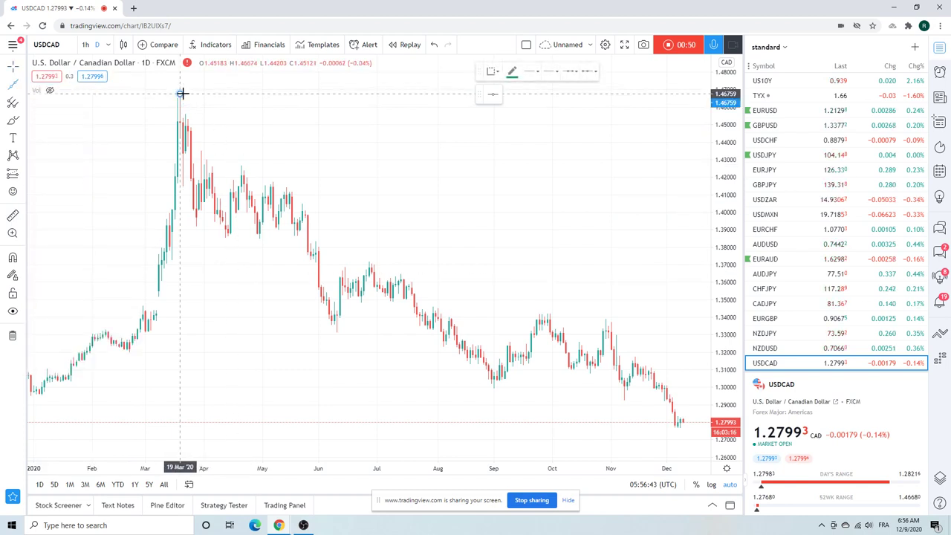
pyautogui.click(484, 254)
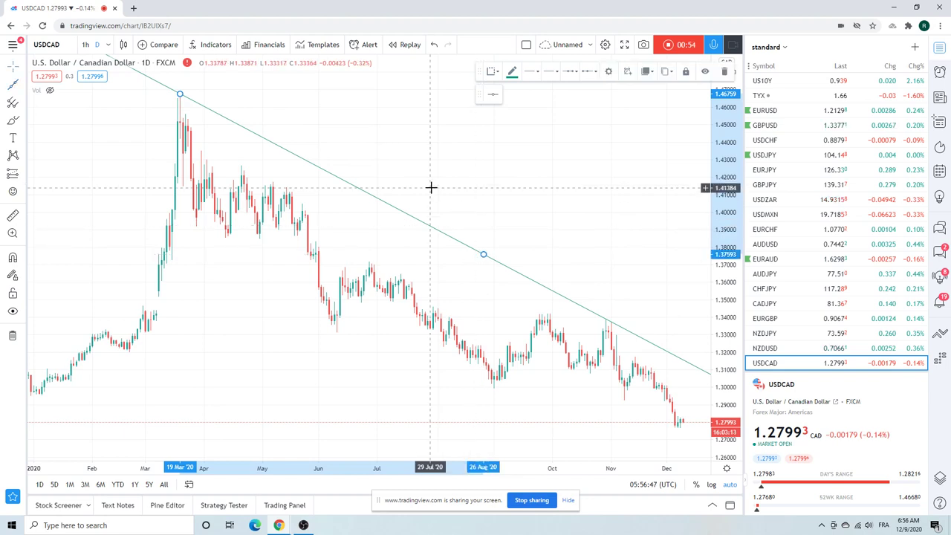
pyautogui.scroll(-2, 431, 187)
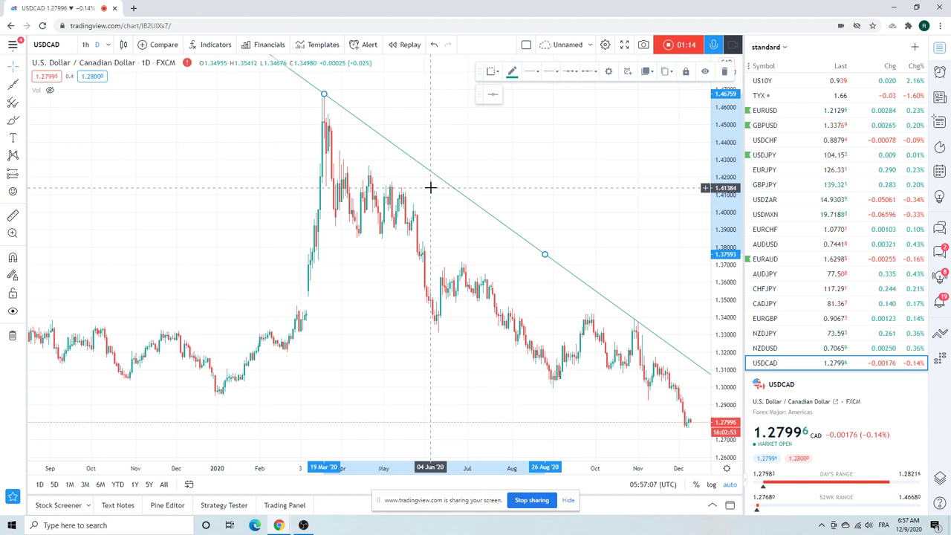
pyautogui.scroll(2, 431, 187)
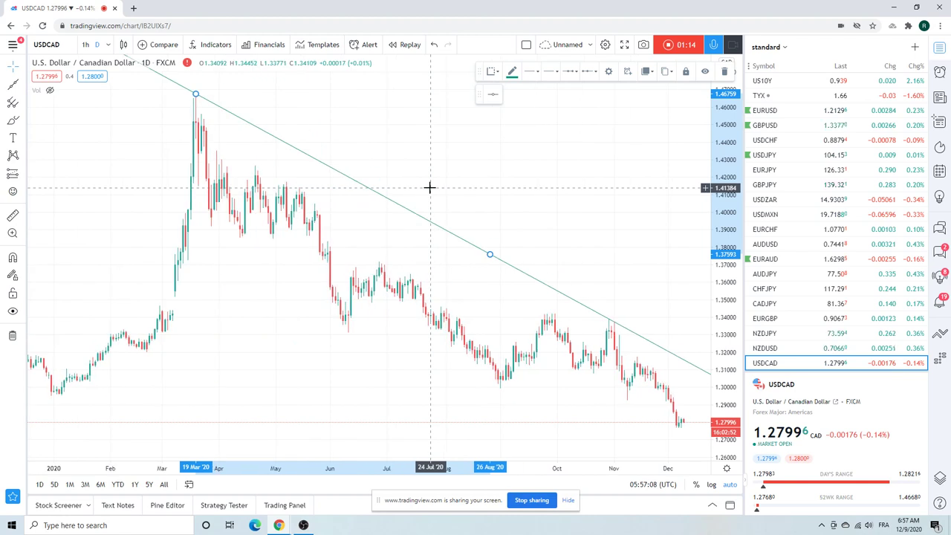
pyautogui.click(533, 195)
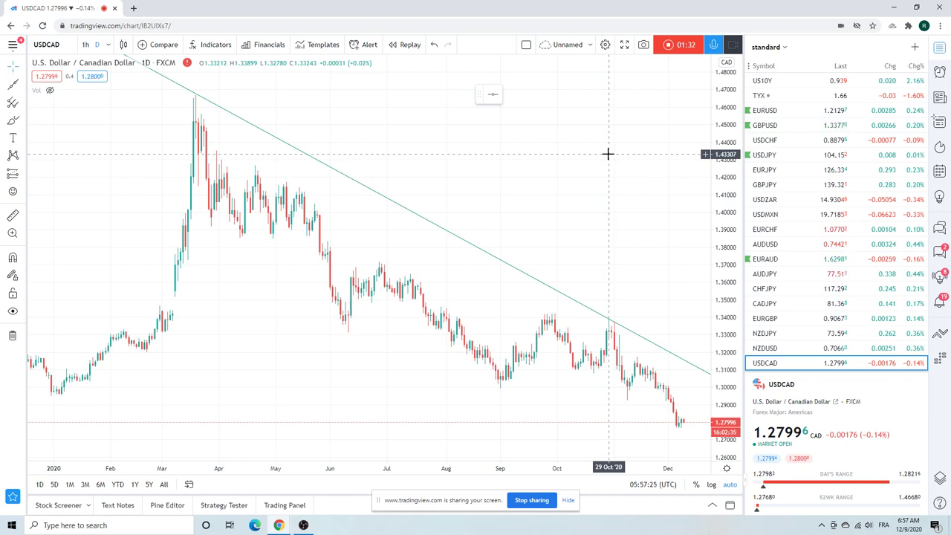
# Step: Load the EURUSD daily chart from the watchlist
pyautogui.click(780, 112)
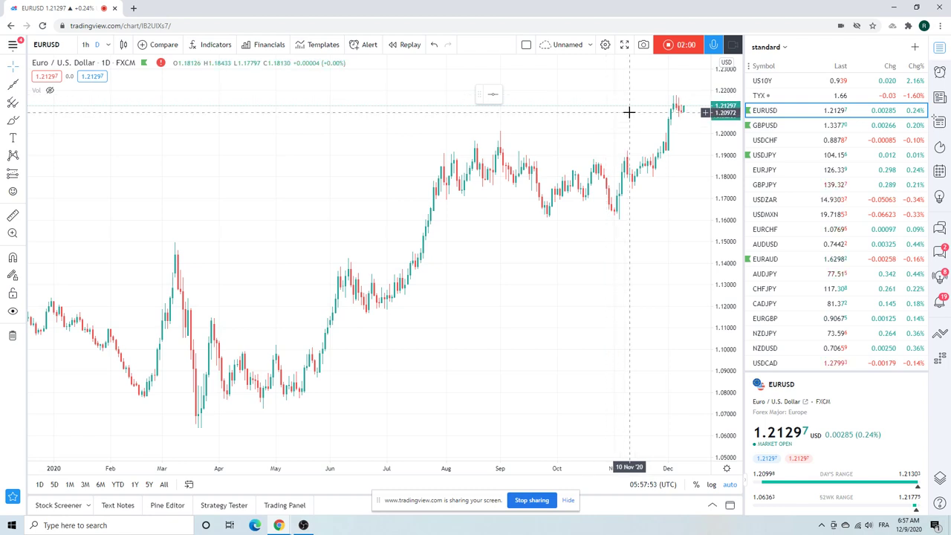
# Step: Review the GBPUSD chart at a few zoom levels, then load USDCHF from the watchlist
pyautogui.click(770, 125)
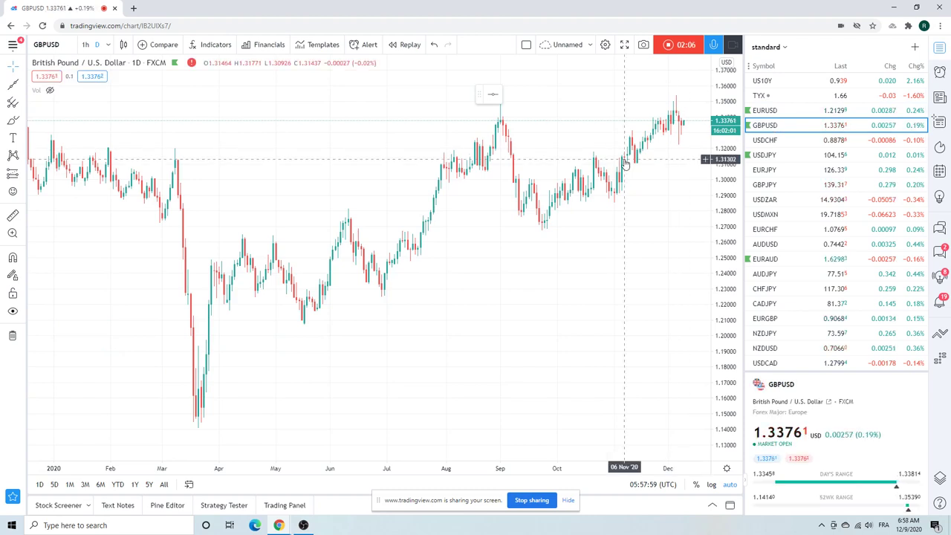
pyautogui.scroll(5, 598, 173)
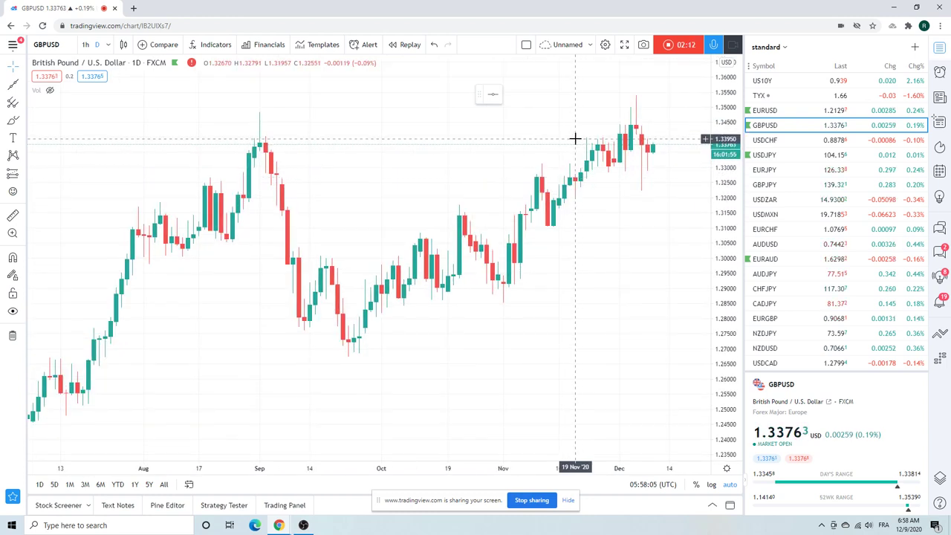
pyautogui.scroll(-1, 575, 141)
pyautogui.scroll(-1, 575, 143)
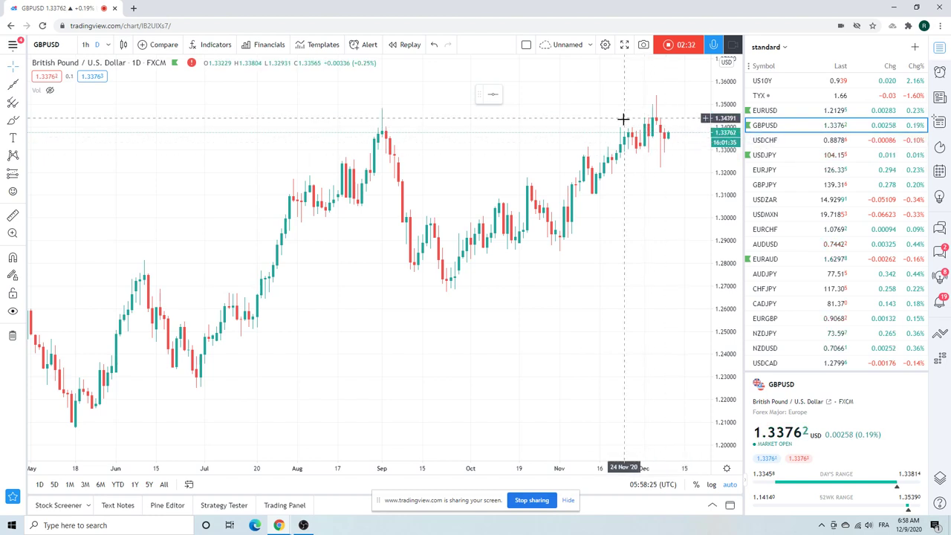
pyautogui.click(769, 140)
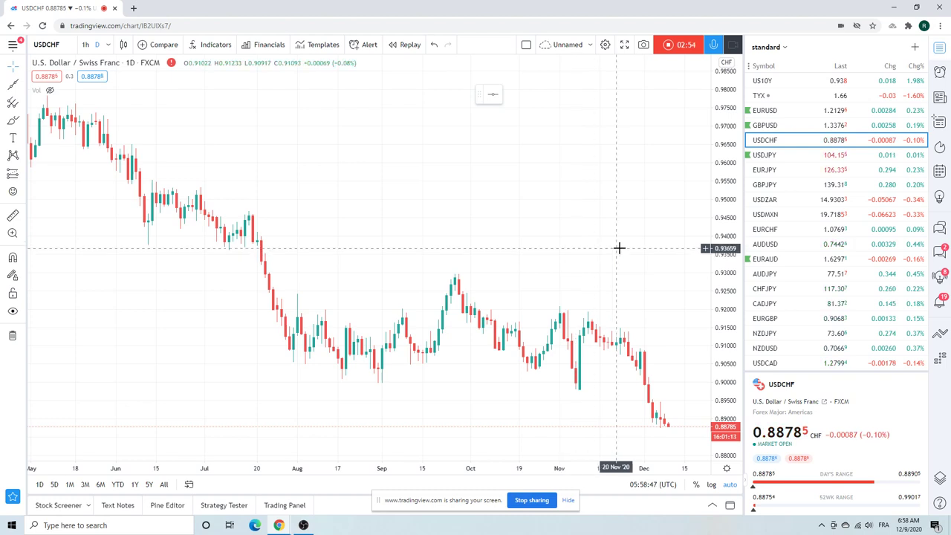
pyautogui.click(767, 231)
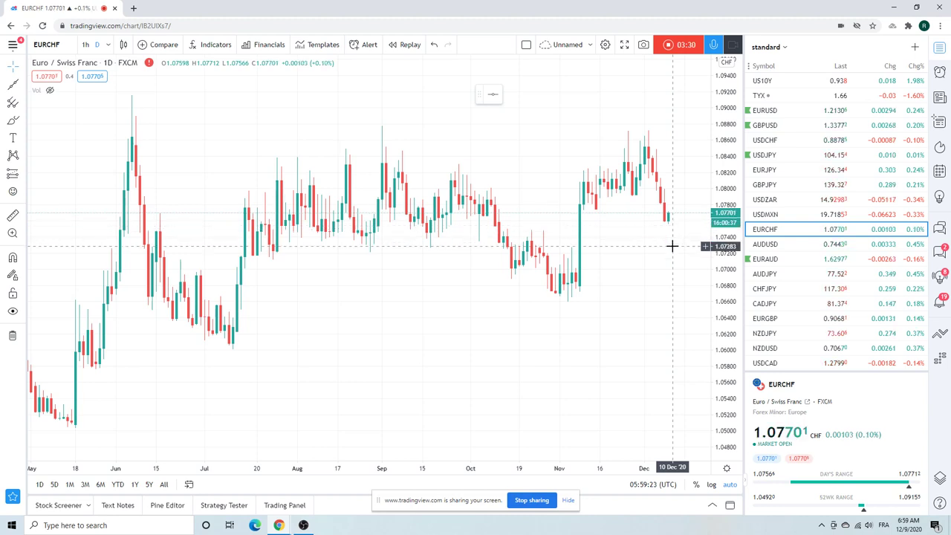
pyautogui.scroll(-5, 672, 246)
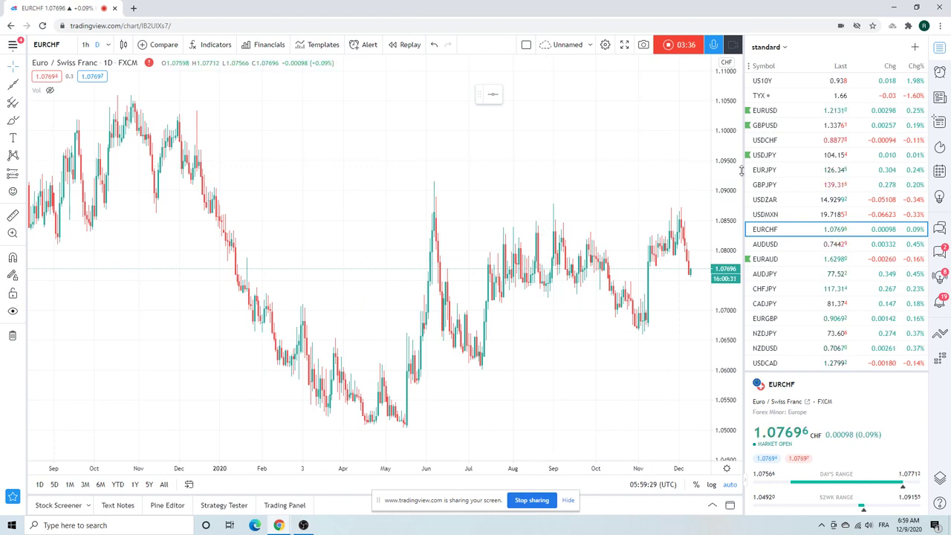
pyautogui.click(777, 141)
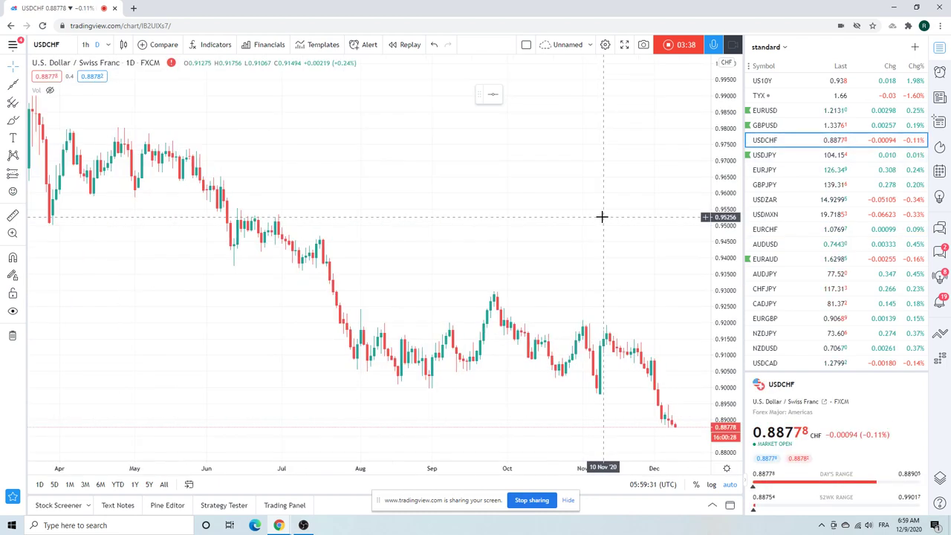
pyautogui.scroll(2, 602, 216)
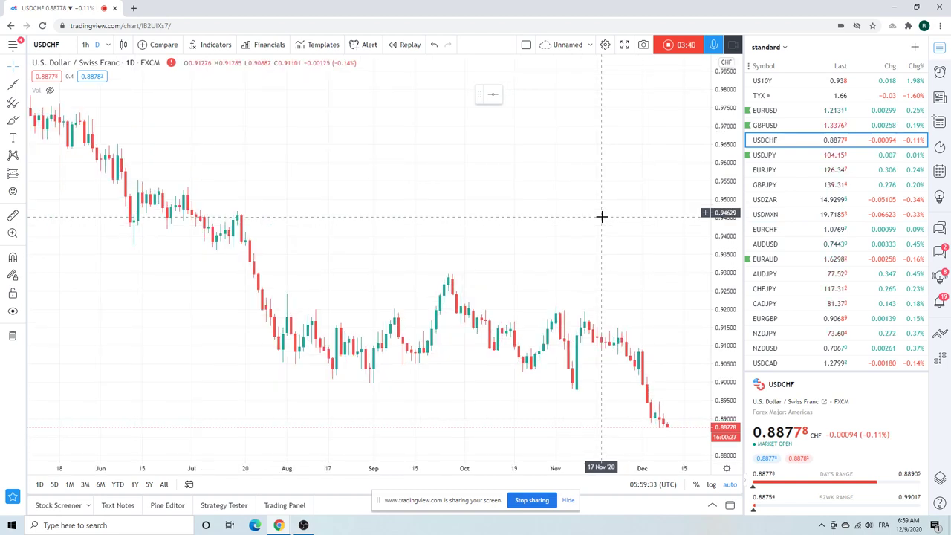
# Step: Switch the chart to USDJPY on 4-hour candles
pyautogui.click(770, 156)
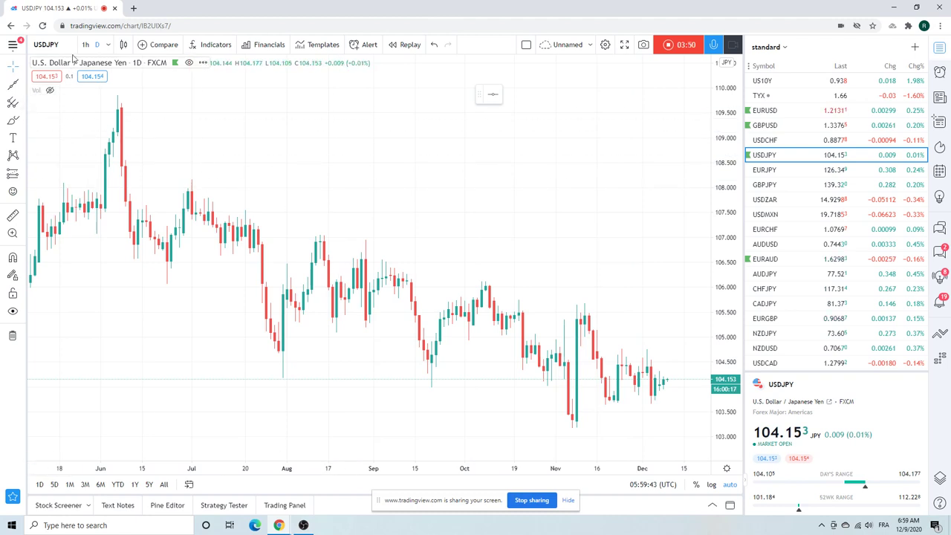
pyautogui.click(109, 44)
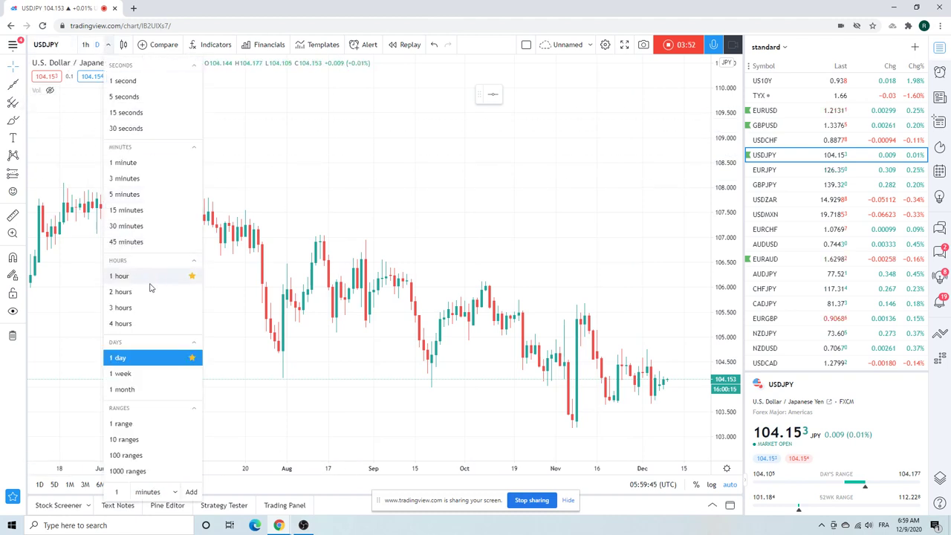
pyautogui.click(148, 324)
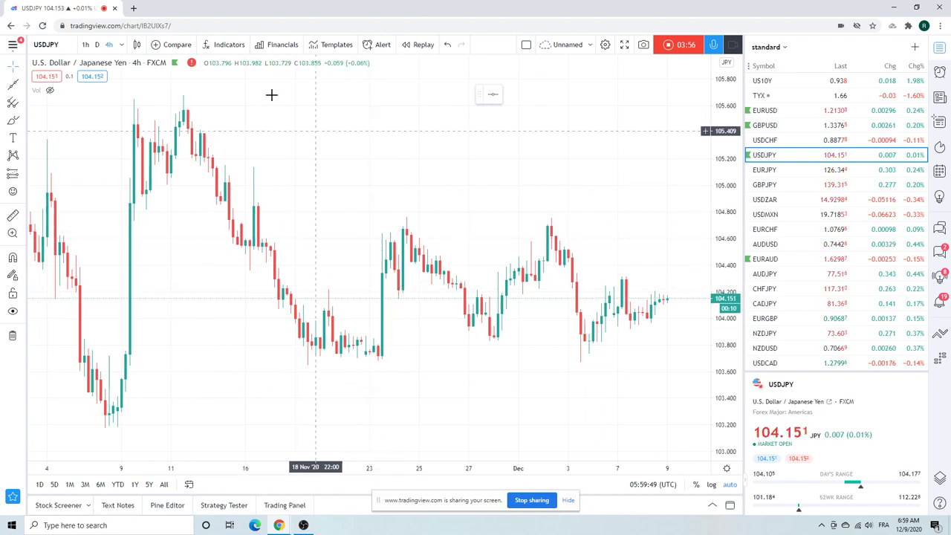
# Step: Draw a descending extended line starting from the mid-November high
pyautogui.click(23, 84)
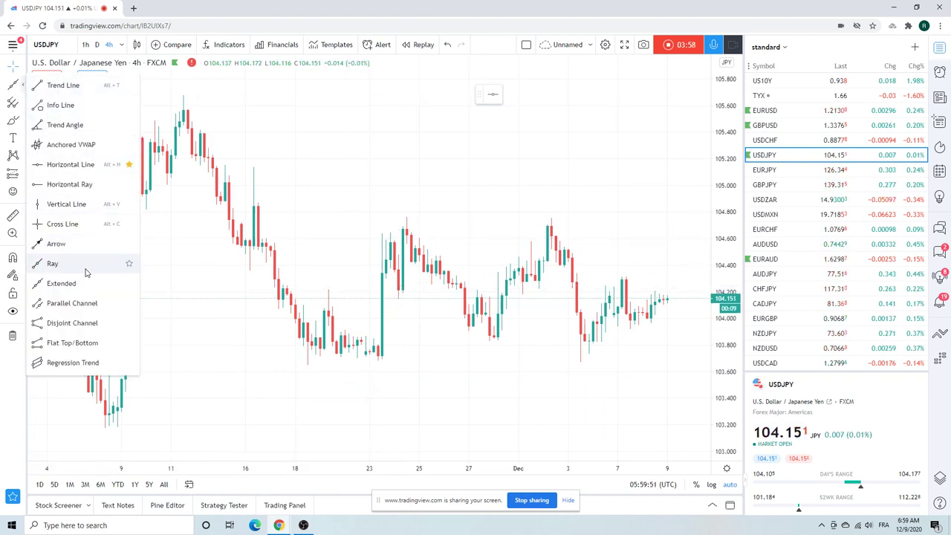
pyautogui.click(85, 287)
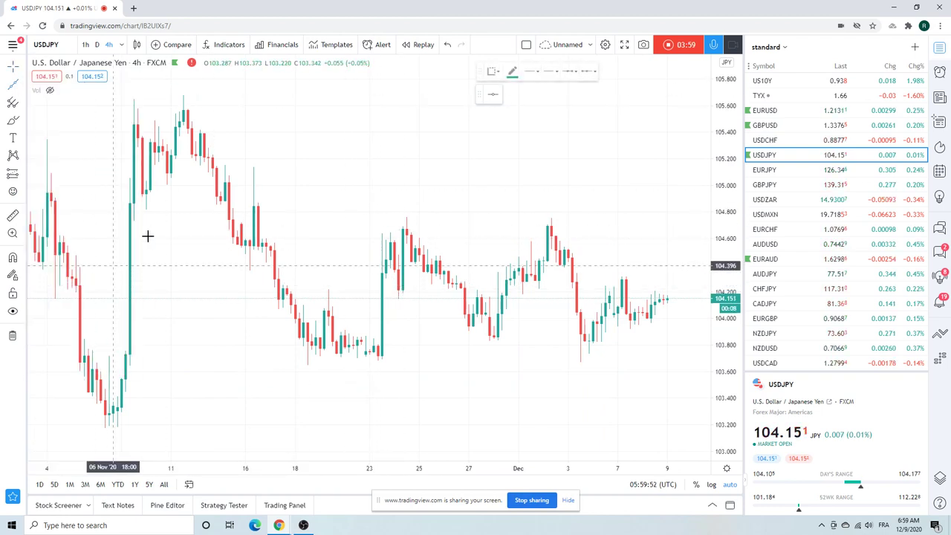
pyautogui.click(185, 92)
pyautogui.click(359, 152)
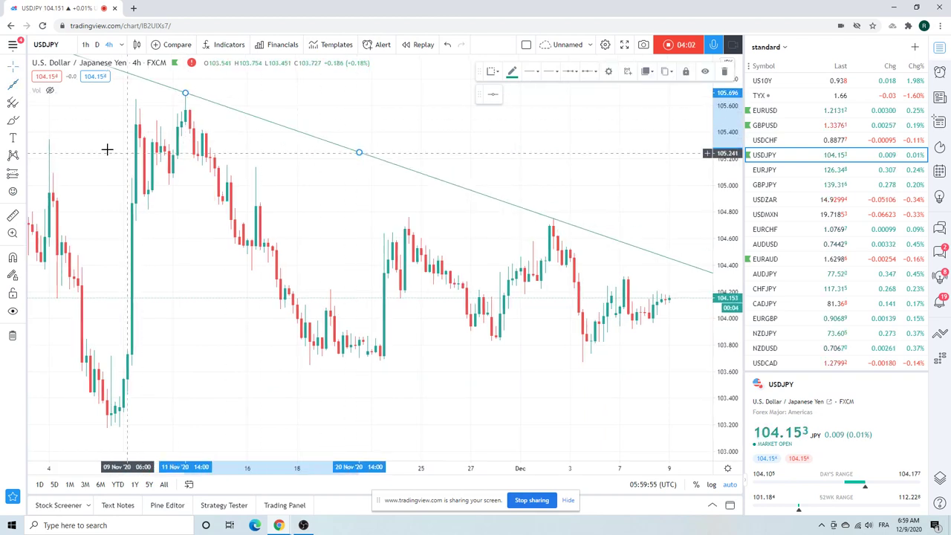
# Step: Add a rising extended trend line from the 8 Nov low to a later higher low
pyautogui.click(22, 84)
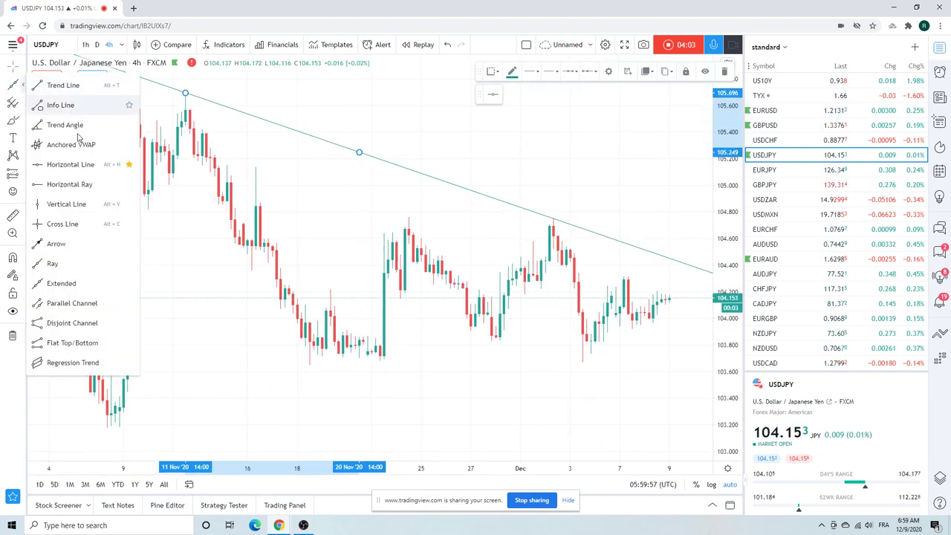
pyautogui.click(84, 284)
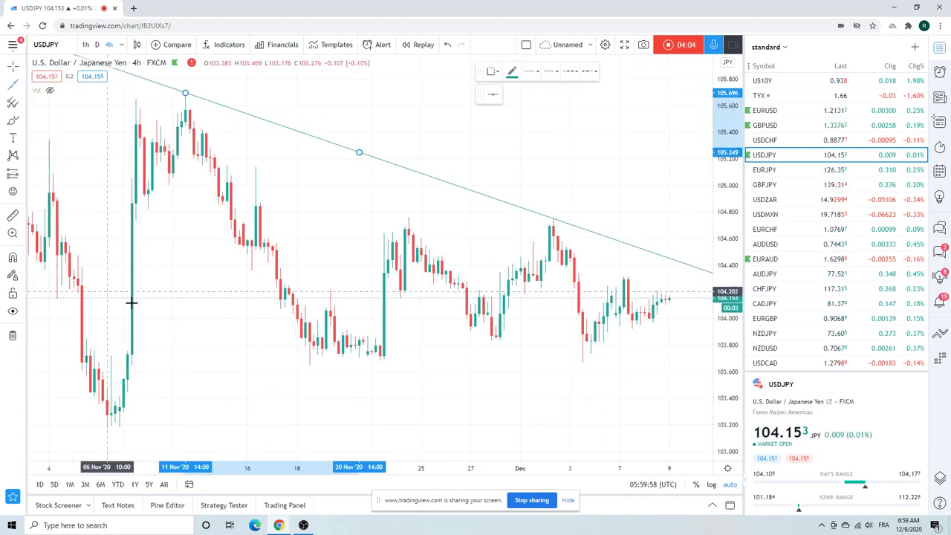
pyautogui.click(115, 425)
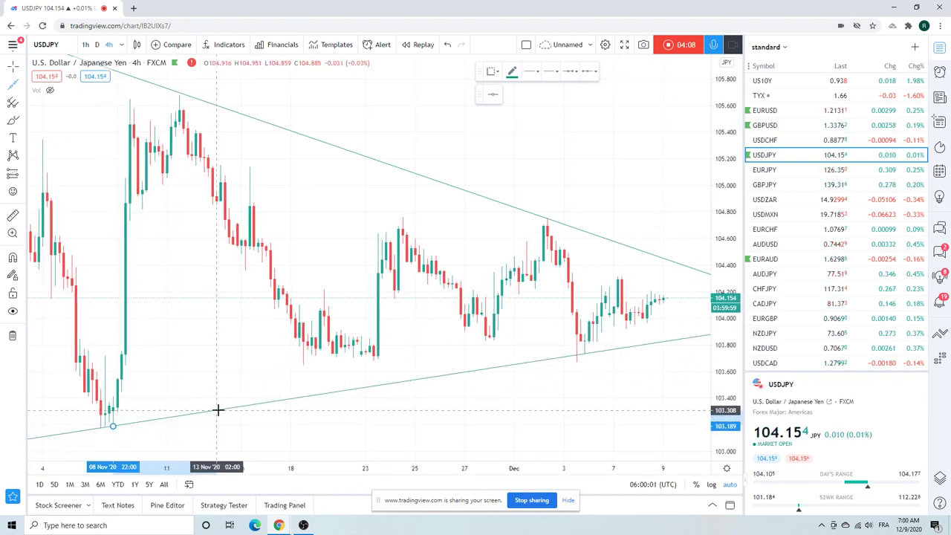
pyautogui.click(220, 411)
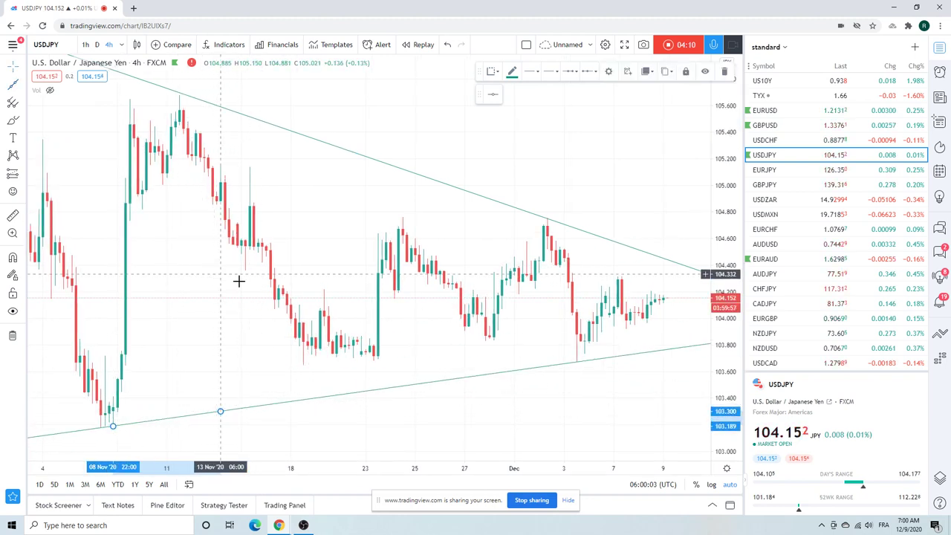
pyautogui.scroll(-5, 327, 213)
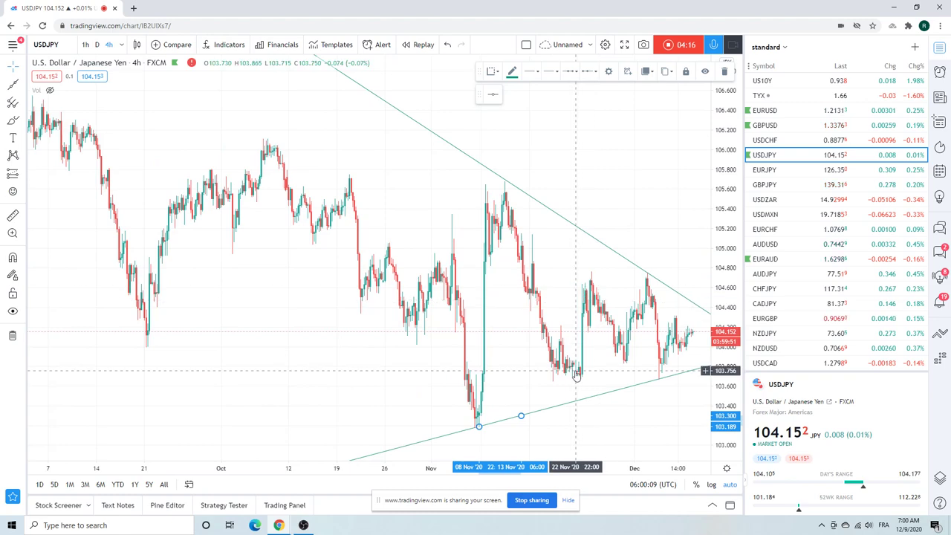
pyautogui.scroll(3, 513, 297)
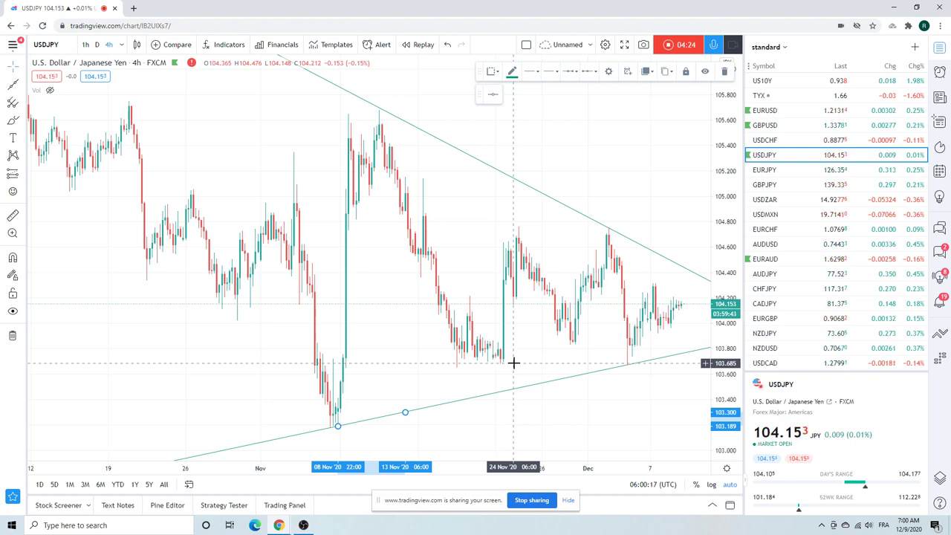
# Step: Briefly view EURJPY, then load GBPJPY from the watchlist
pyautogui.click(765, 170)
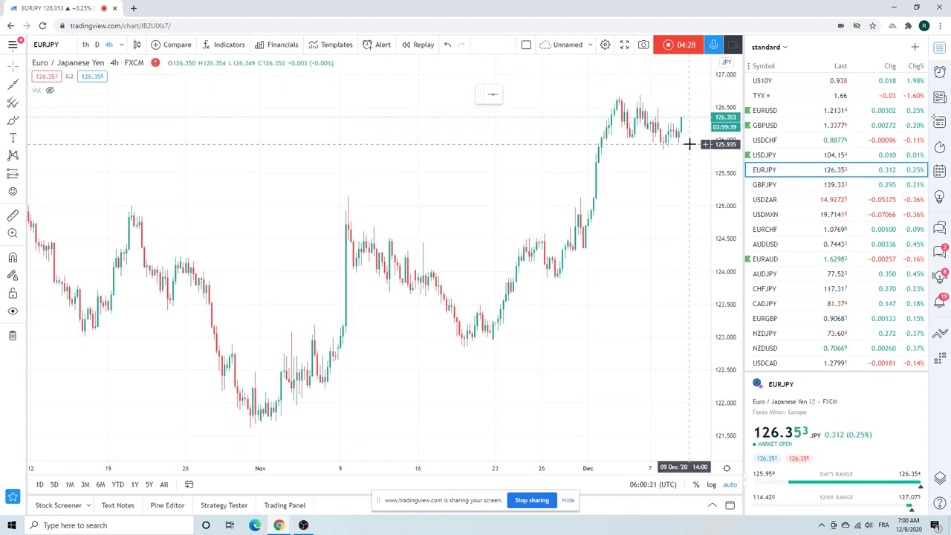
pyautogui.click(773, 189)
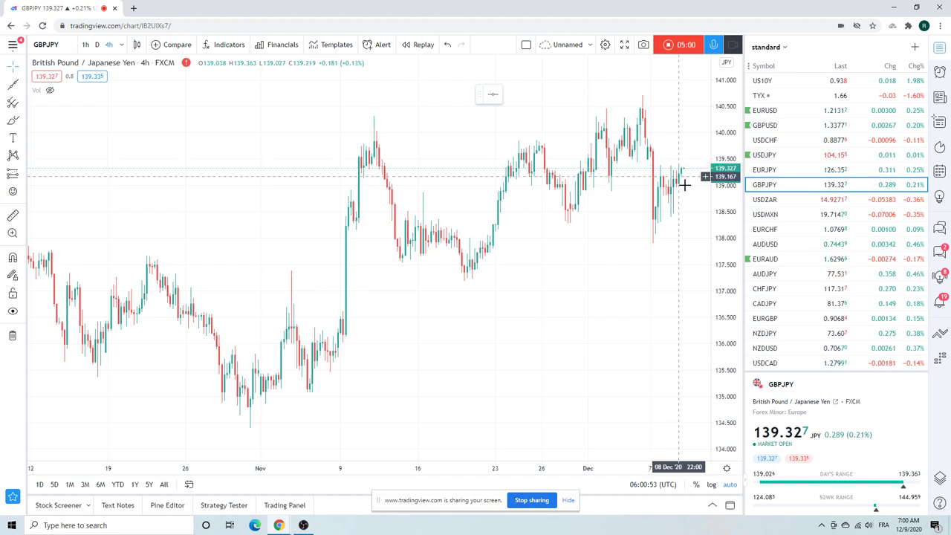
# Step: Load the USDZAR 4-hour chart from the watchlist
pyautogui.click(773, 201)
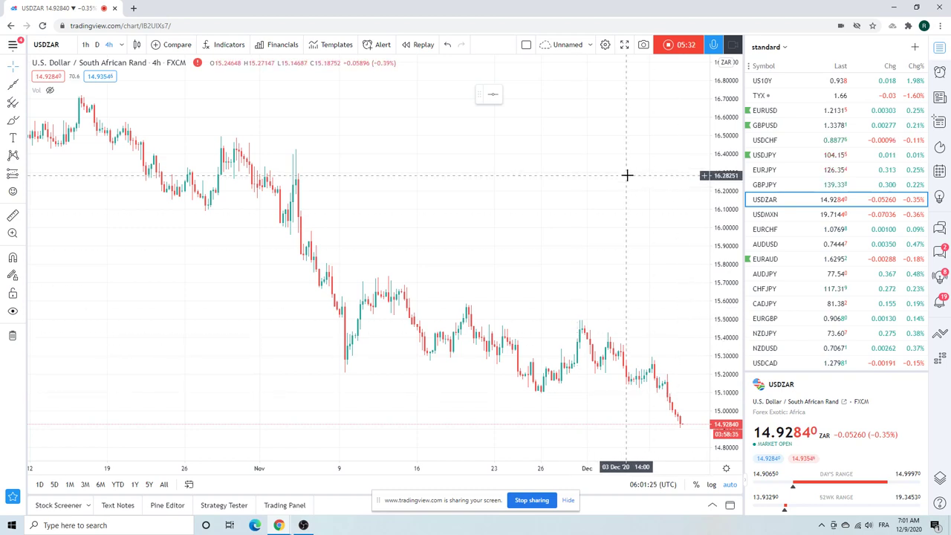
# Step: Zoom the USDZAR chart out to late September, then load USDMXN
pyautogui.scroll(-2, 622, 176)
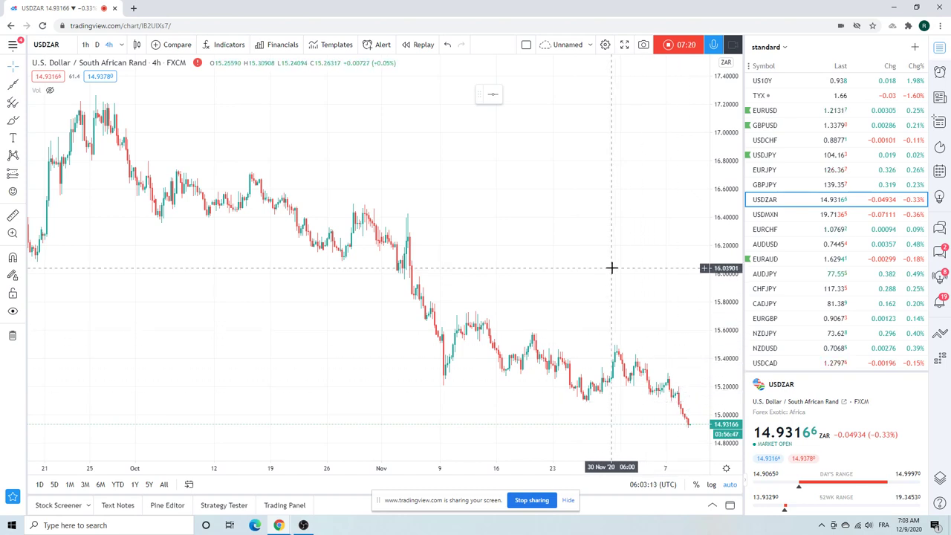
pyautogui.click(768, 214)
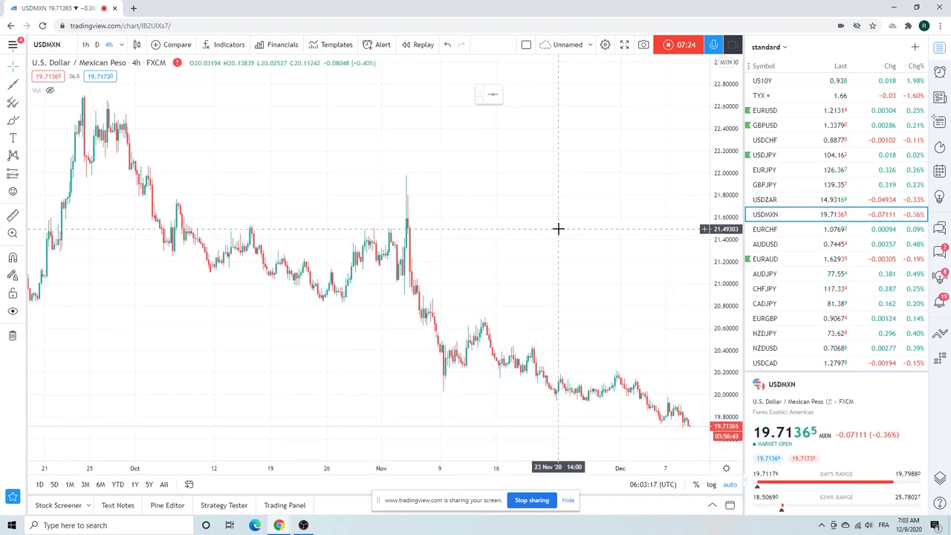
# Step: Zoom the USDMXN chart out and back in, then load AUDUSD from the watchlist
pyautogui.scroll(-3, 558, 228)
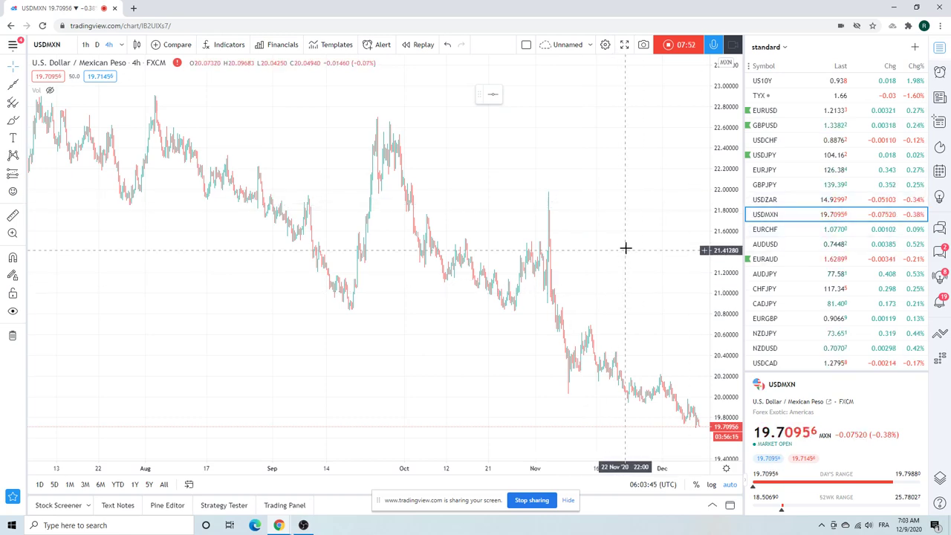
pyautogui.scroll(3, 626, 249)
pyautogui.scroll(2, 625, 248)
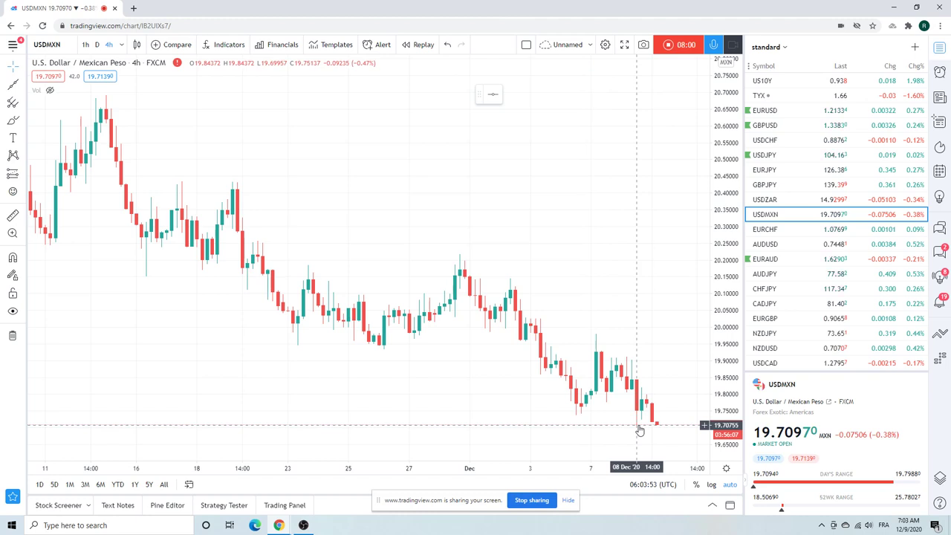
pyautogui.click(765, 244)
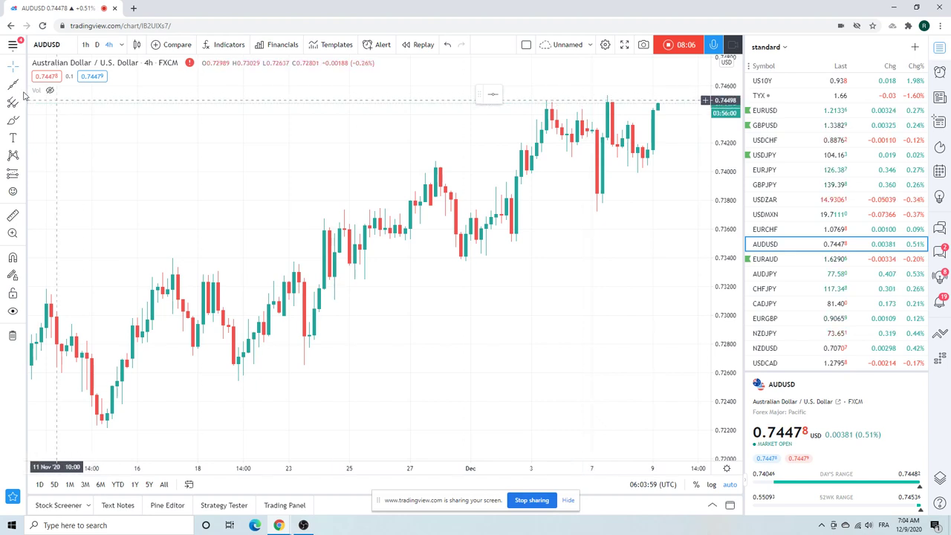
# Step: Switch AUDUSD to daily candles and zoom to show roughly May–December 2020
pyautogui.click(95, 45)
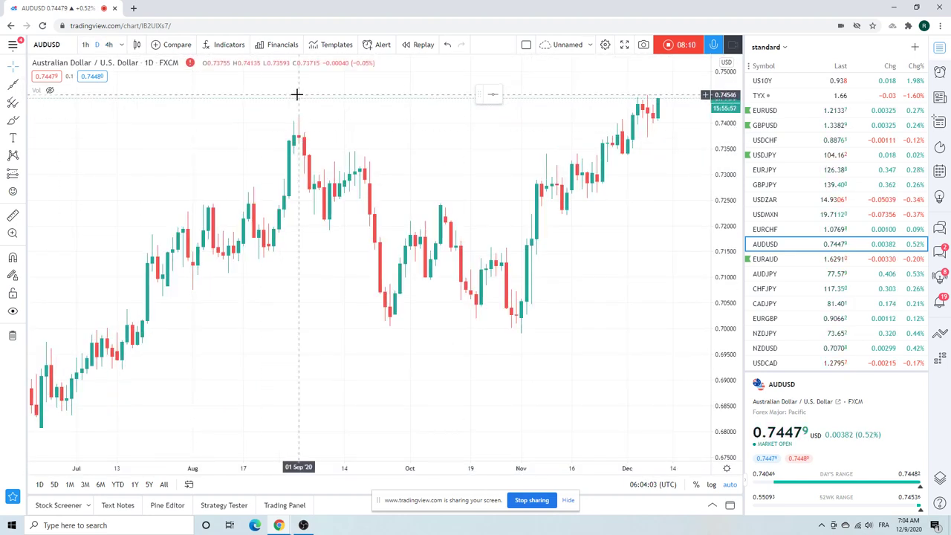
pyautogui.scroll(-3, 291, 125)
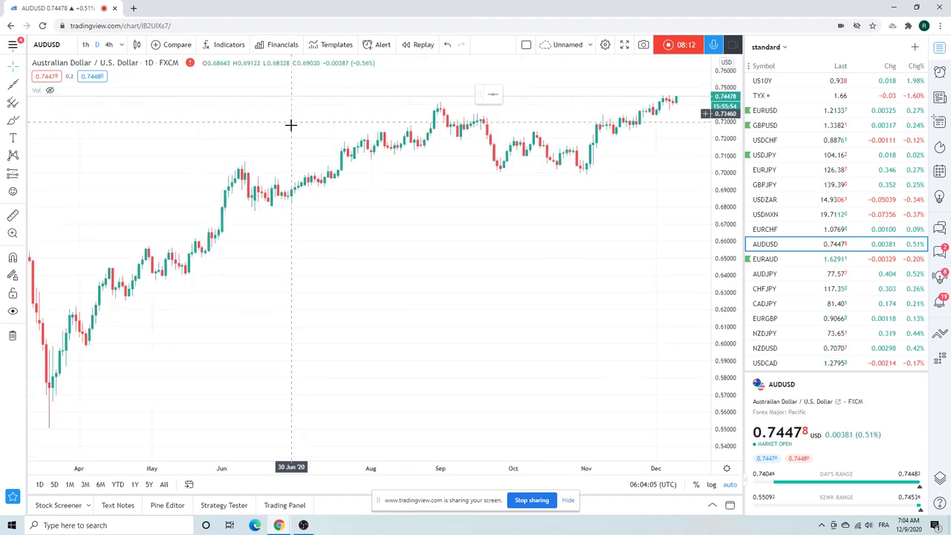
pyautogui.scroll(-3, 290, 125)
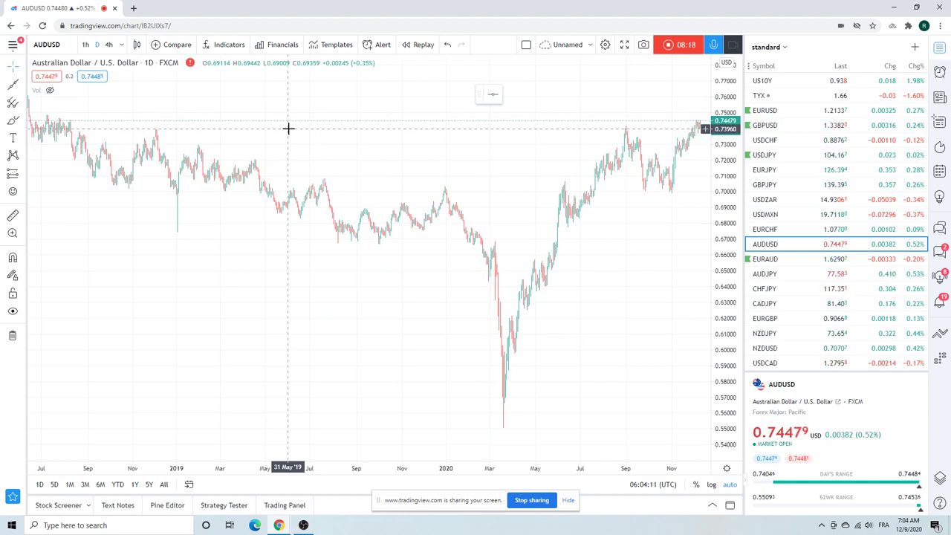
pyautogui.scroll(-5, 290, 122)
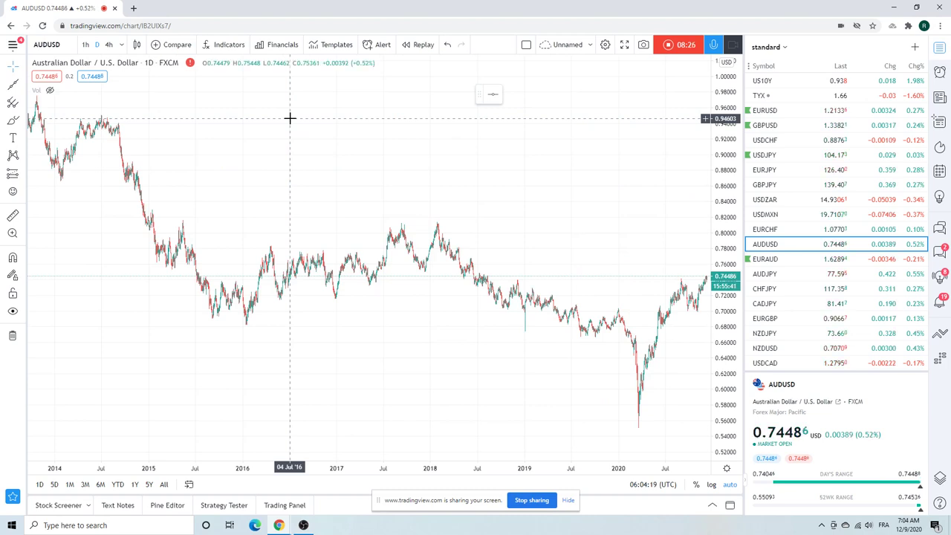
pyautogui.scroll(-3, 290, 118)
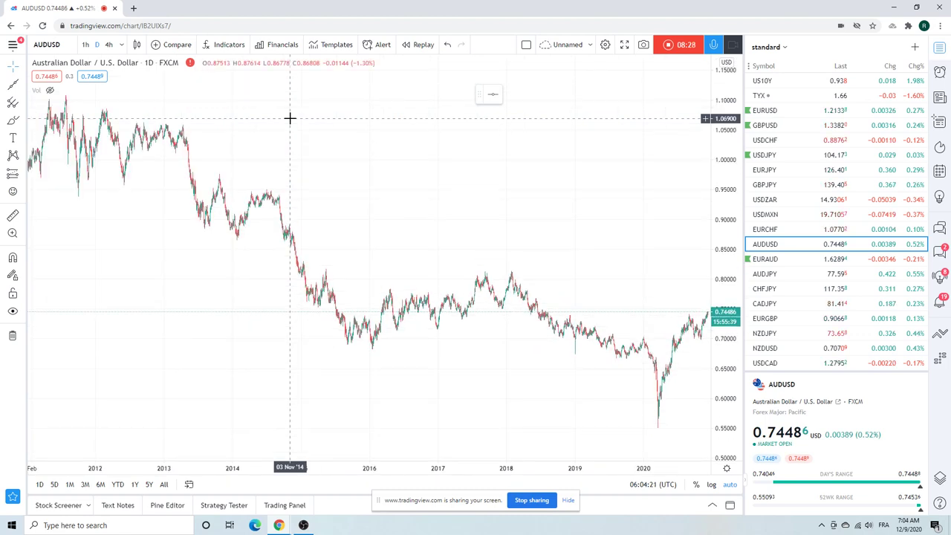
pyautogui.scroll(-2, 290, 117)
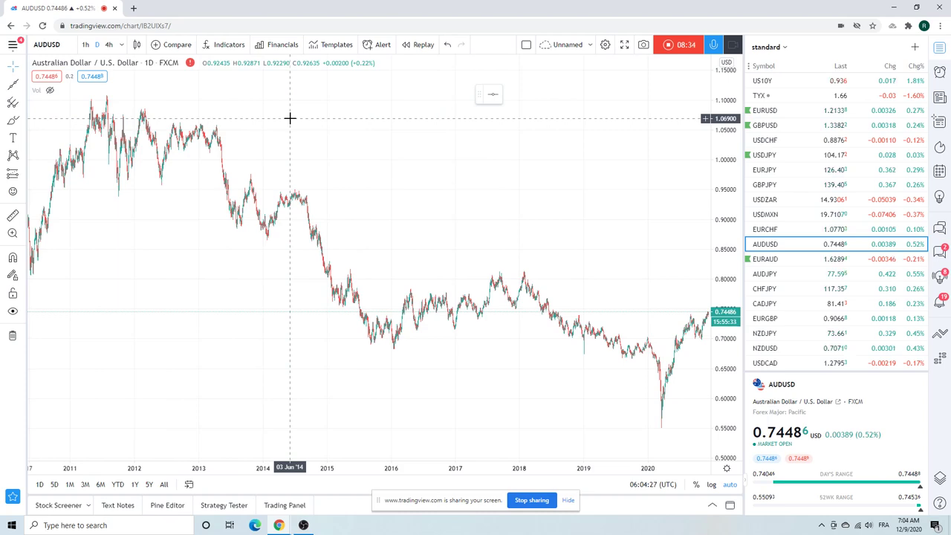
pyautogui.scroll(6, 289, 117)
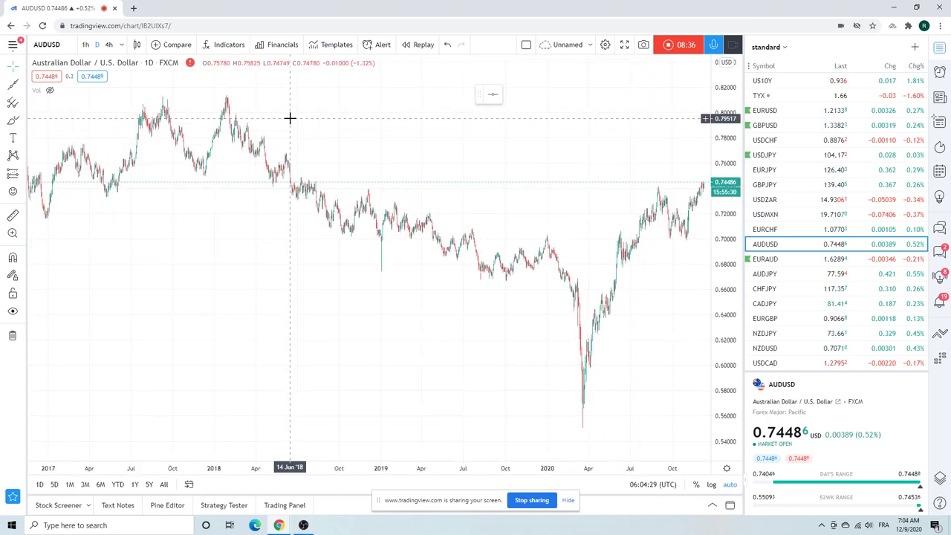
pyautogui.scroll(-3, 290, 117)
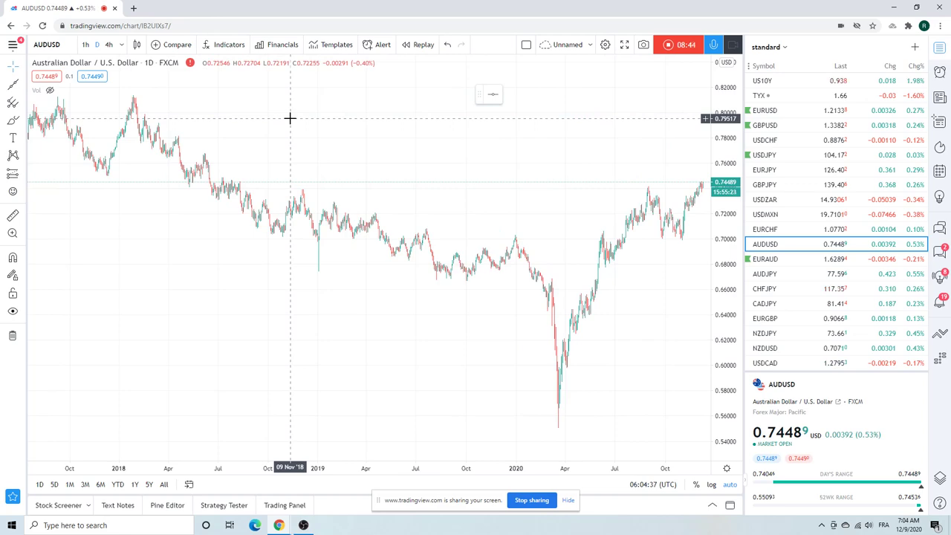
pyautogui.scroll(4, 290, 117)
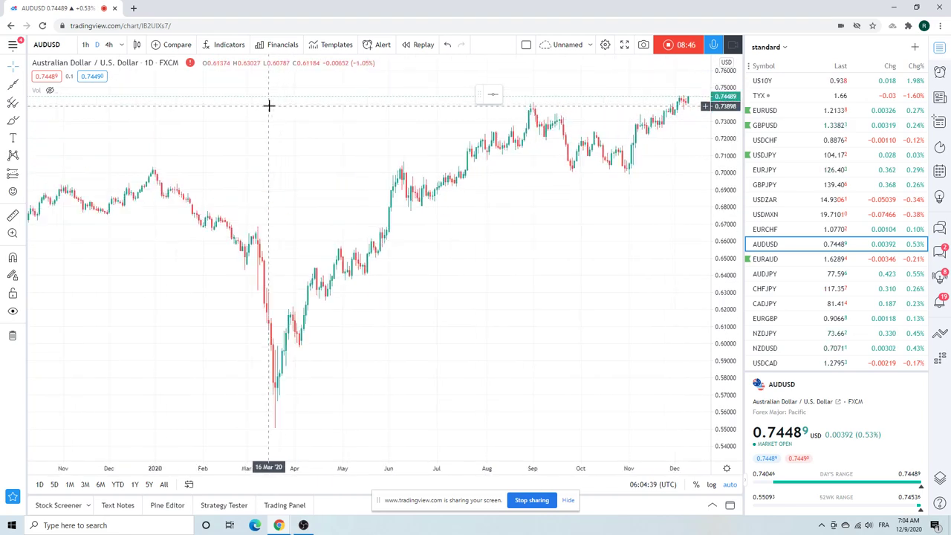
pyautogui.scroll(2, 269, 106)
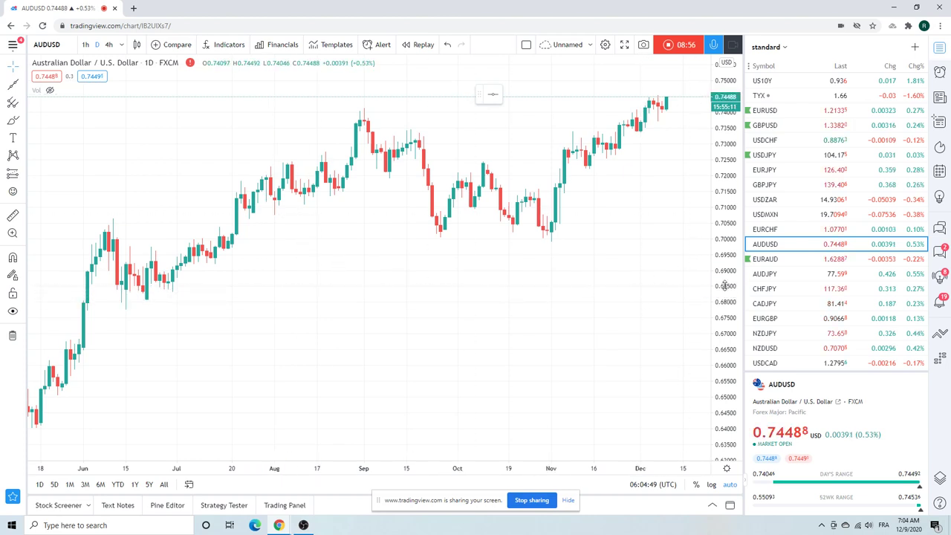
# Step: Glance at NZDUSD, then return the chart to USDCAD from lower in the watchlist
pyautogui.click(772, 348)
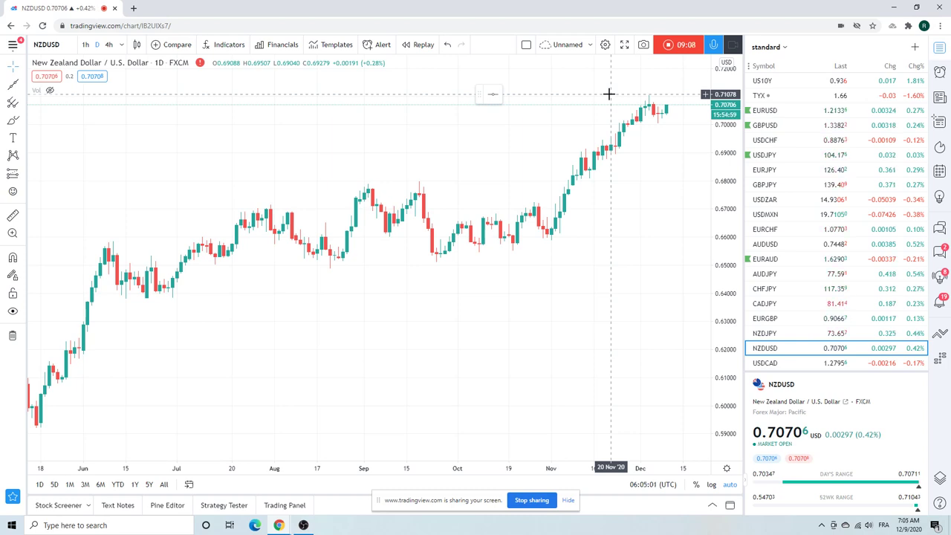
pyautogui.scroll(-3, 782, 263)
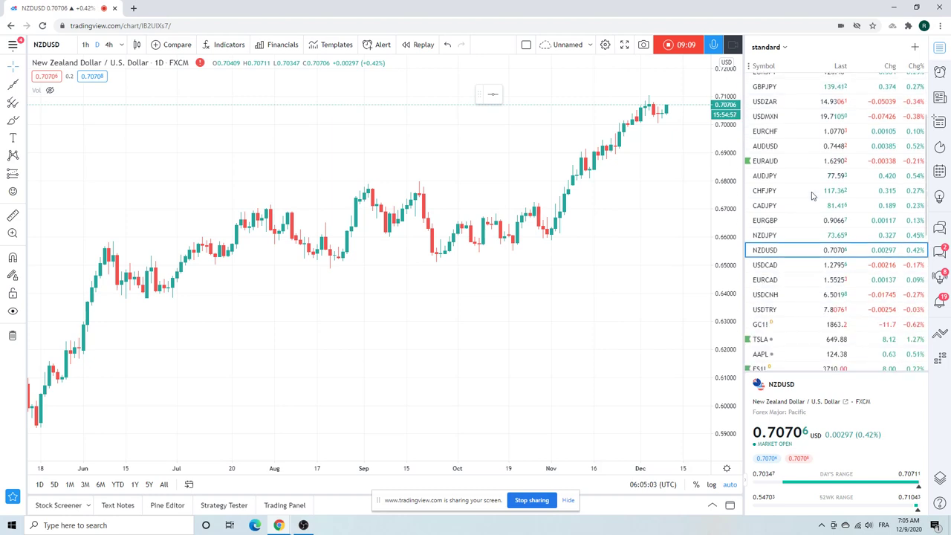
pyautogui.click(782, 264)
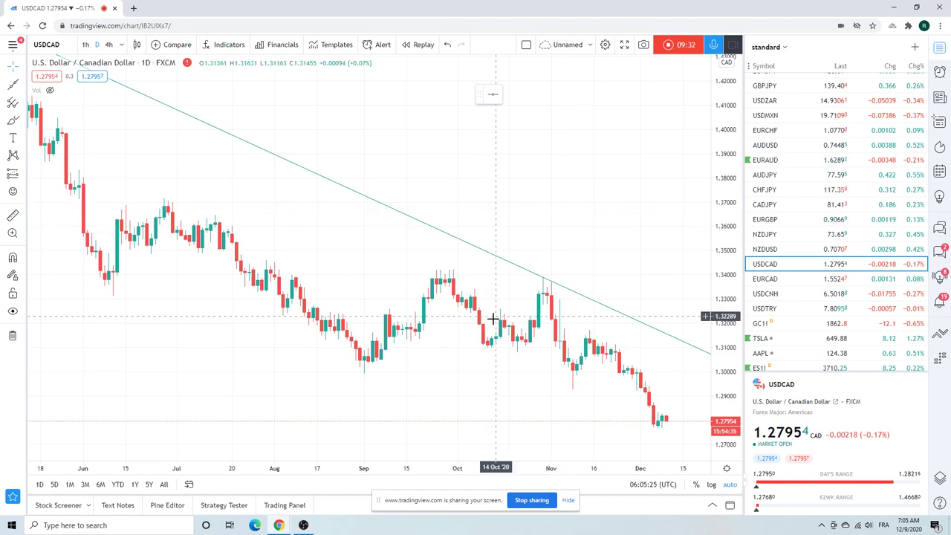
# Step: Change the USDCAD chart interval from daily (D) to 1-month candles
pyautogui.scroll(4, 492, 318)
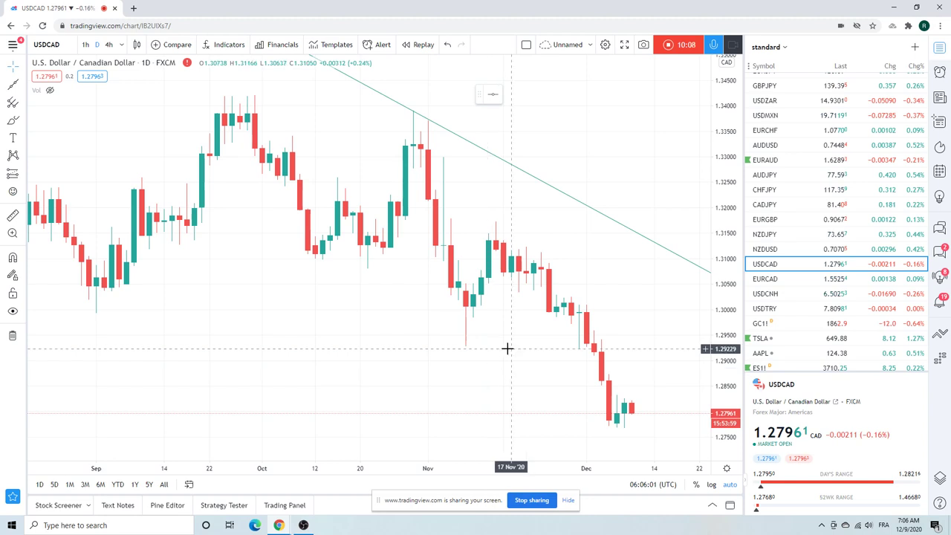
pyautogui.scroll(-2, 571, 255)
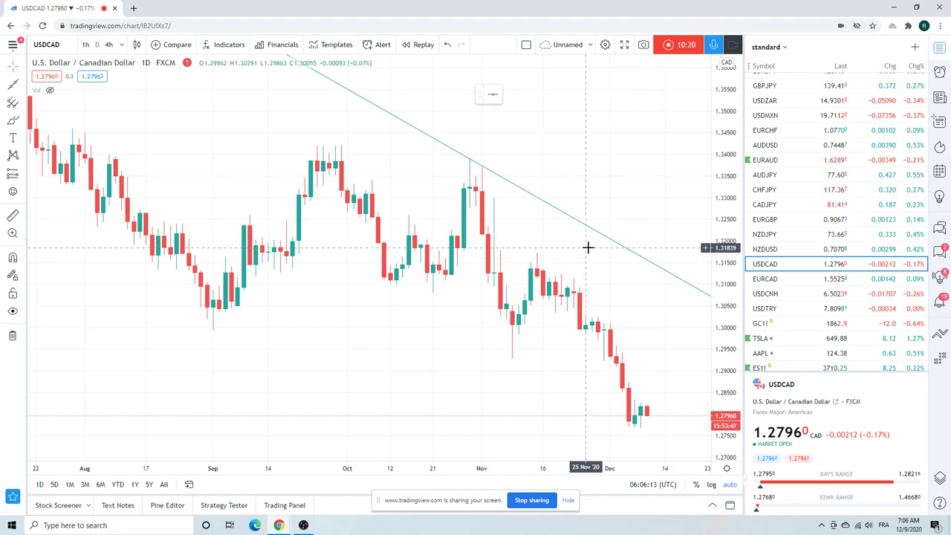
pyautogui.click(104, 44)
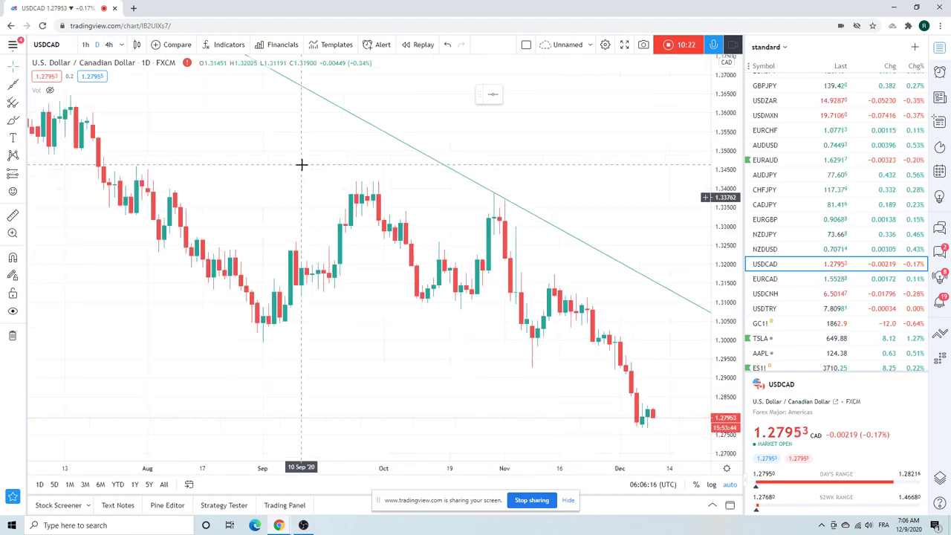
pyautogui.click(122, 46)
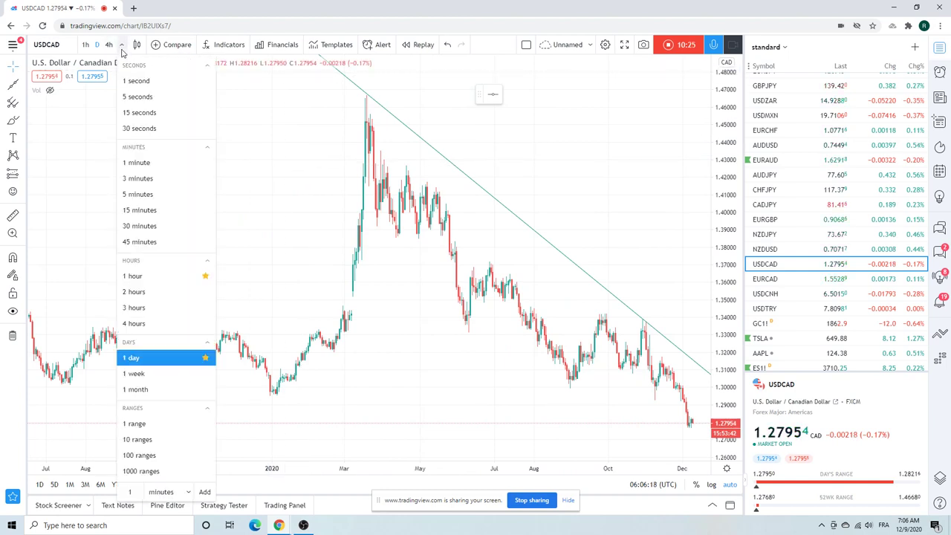
pyautogui.click(164, 390)
# Step: Zoom the monthly USDCAD chart around the descending trend line and open the interval dropdown
pyautogui.scroll(-4, 305, 244)
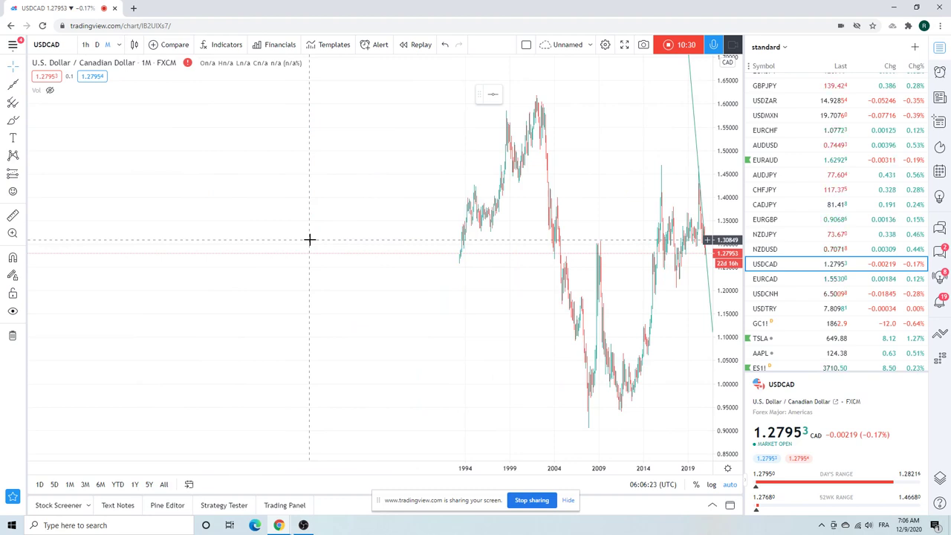
pyautogui.scroll(5, 310, 240)
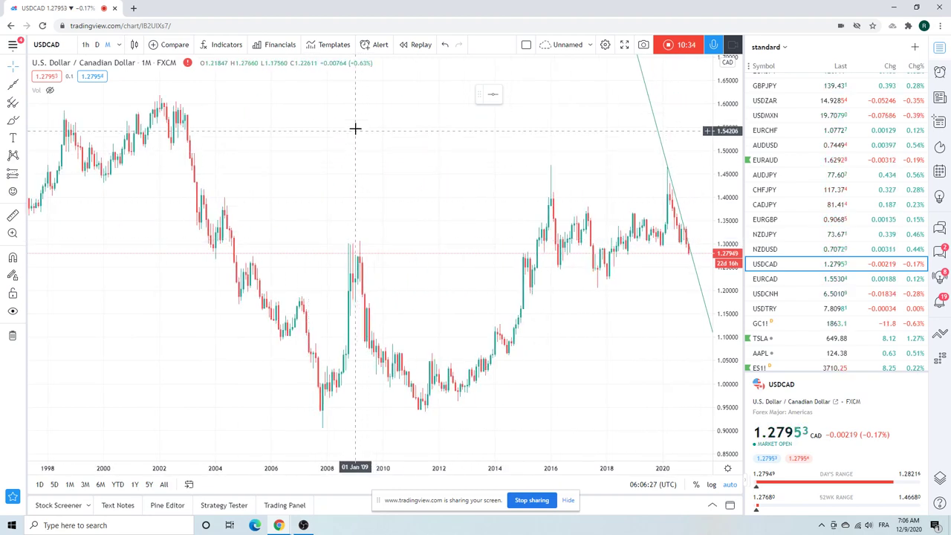
pyautogui.moveTo(374, 431)
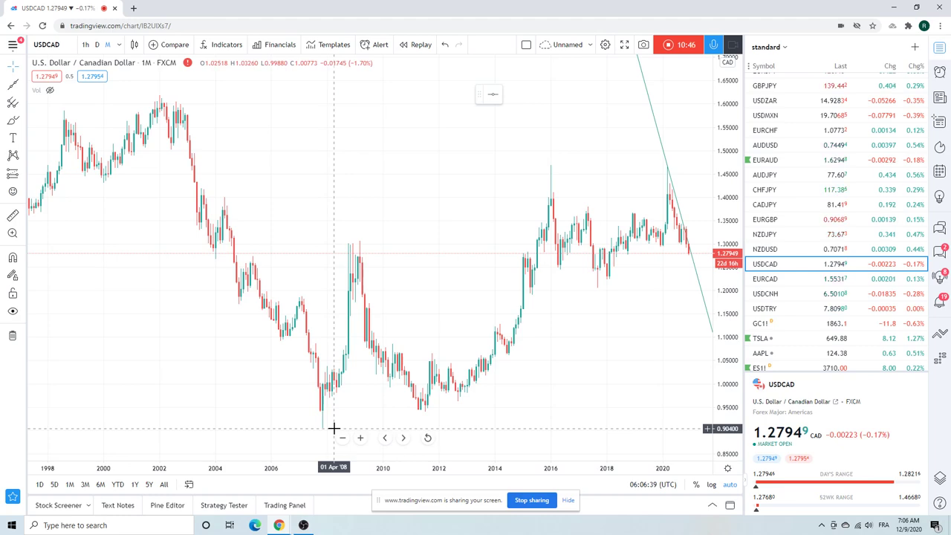
pyautogui.scroll(2, 325, 317)
pyautogui.scroll(-3, 324, 318)
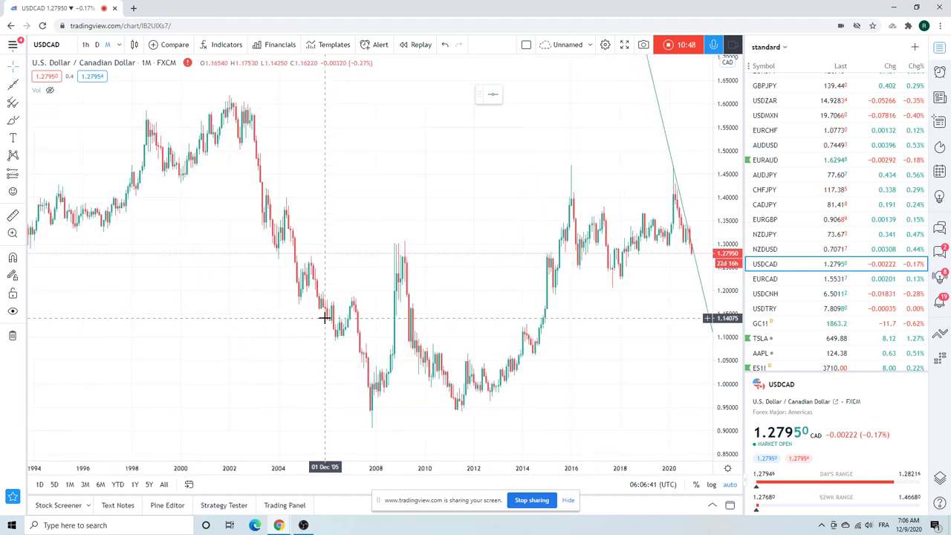
pyautogui.scroll(5, 325, 319)
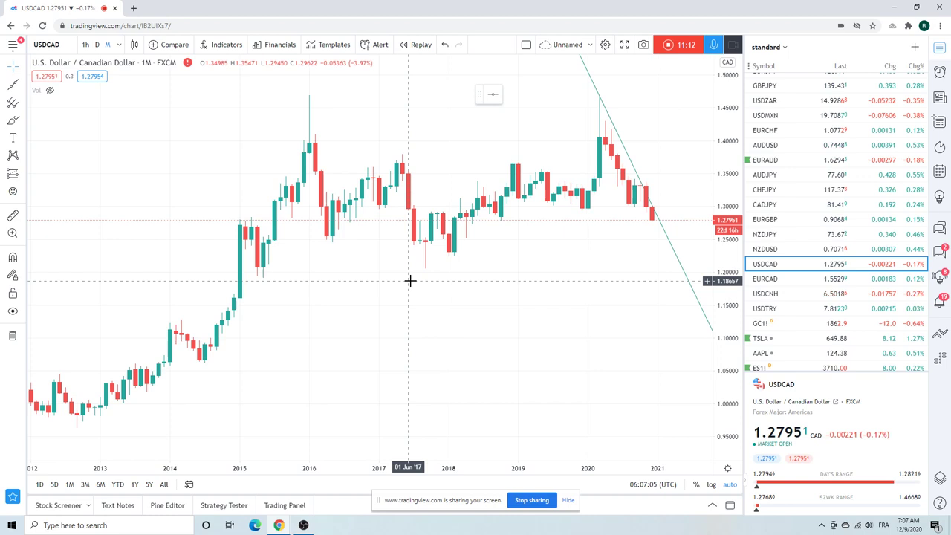
pyautogui.scroll(5, 411, 280)
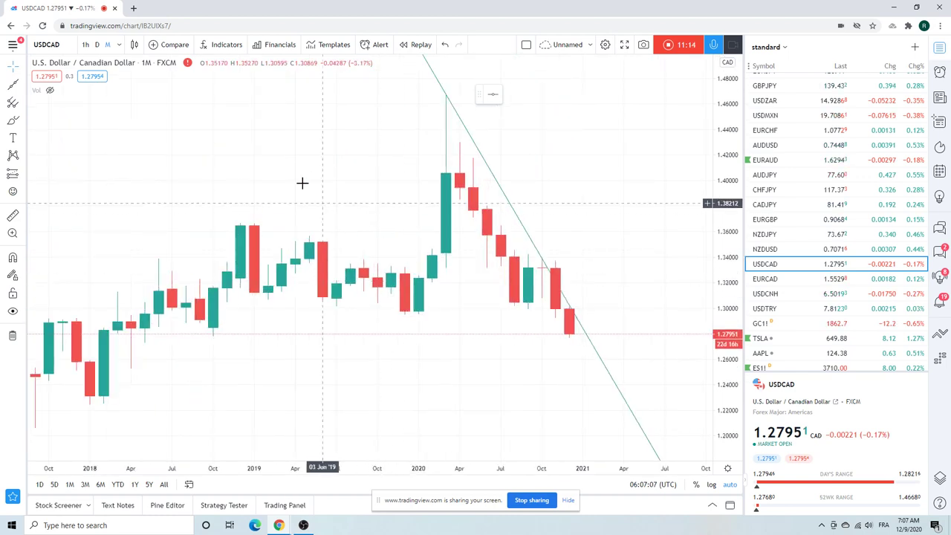
pyautogui.click(119, 47)
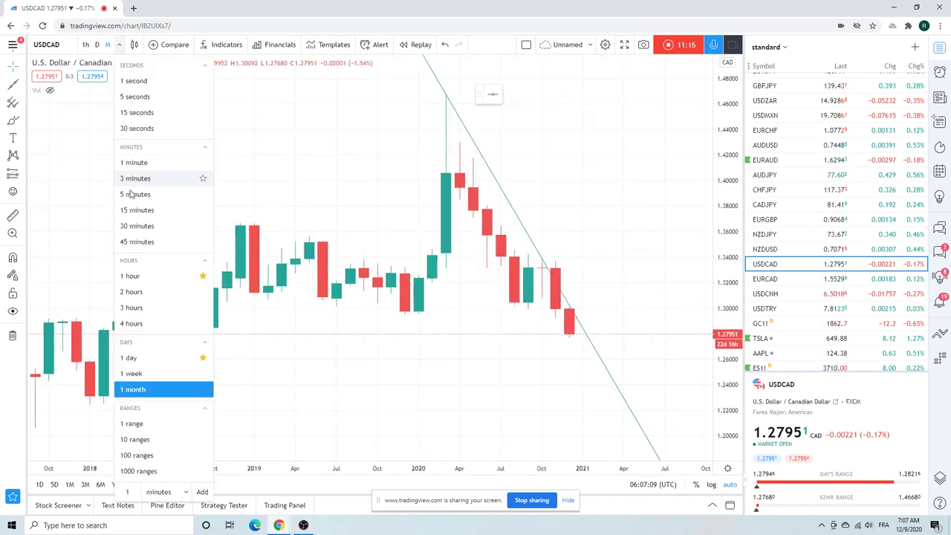
# Step: Set USDCAD to 4-hour candles, zoom the chart, then switch to Gold Futures GC1!
pyautogui.click(134, 324)
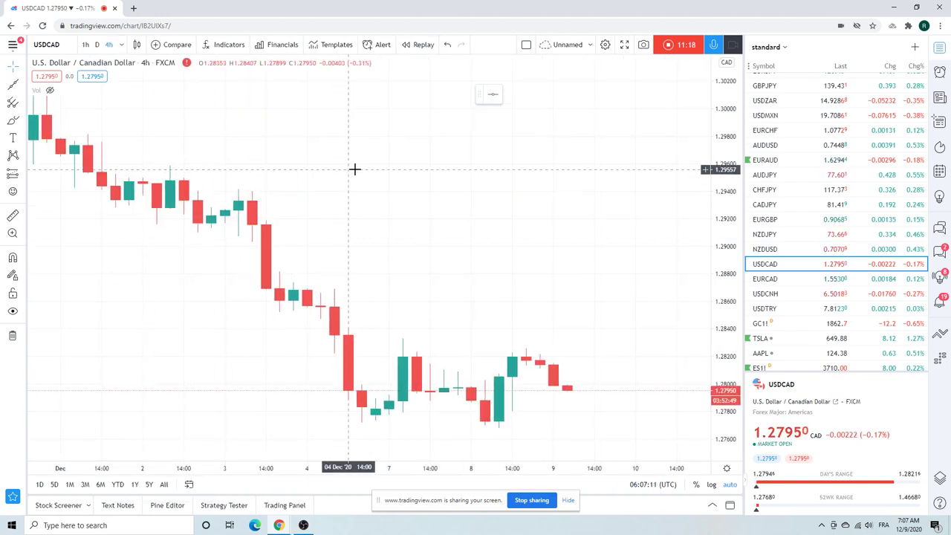
pyautogui.scroll(3, 354, 168)
pyautogui.scroll(-2, 355, 169)
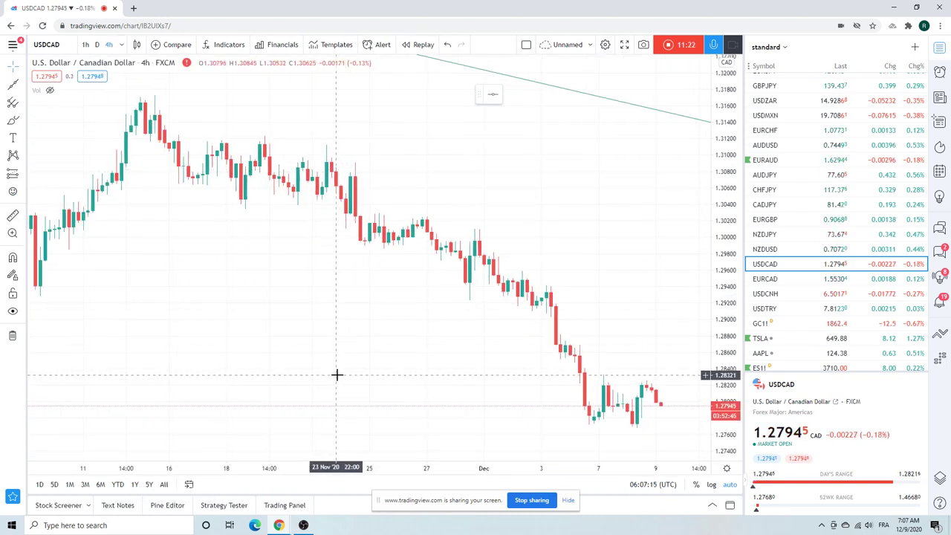
pyautogui.scroll(2, 346, 310)
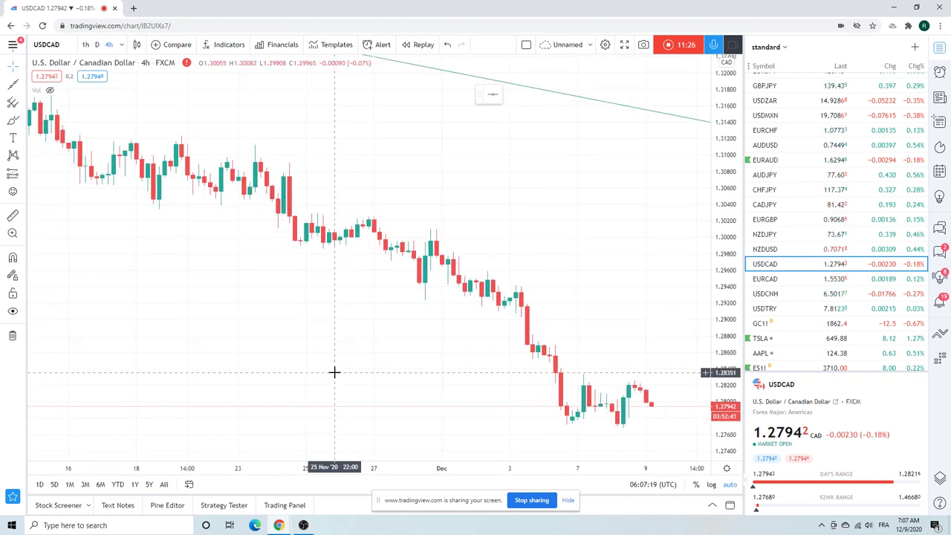
pyautogui.scroll(2, 515, 196)
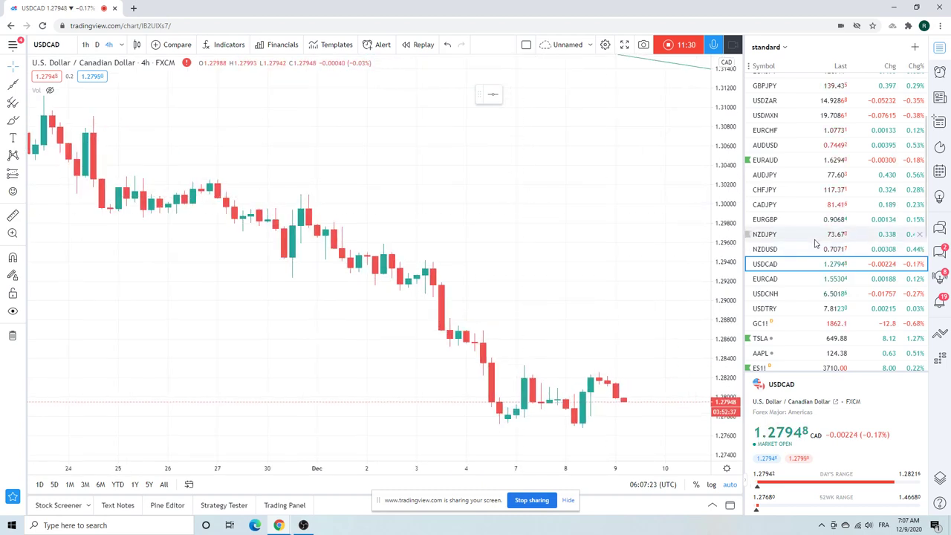
pyautogui.scroll(-1, 802, 248)
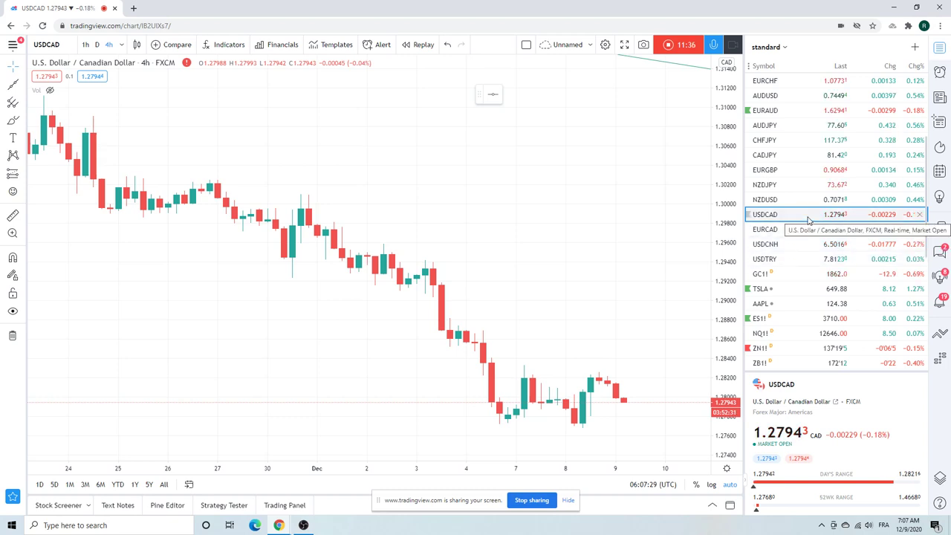
pyautogui.click(794, 273)
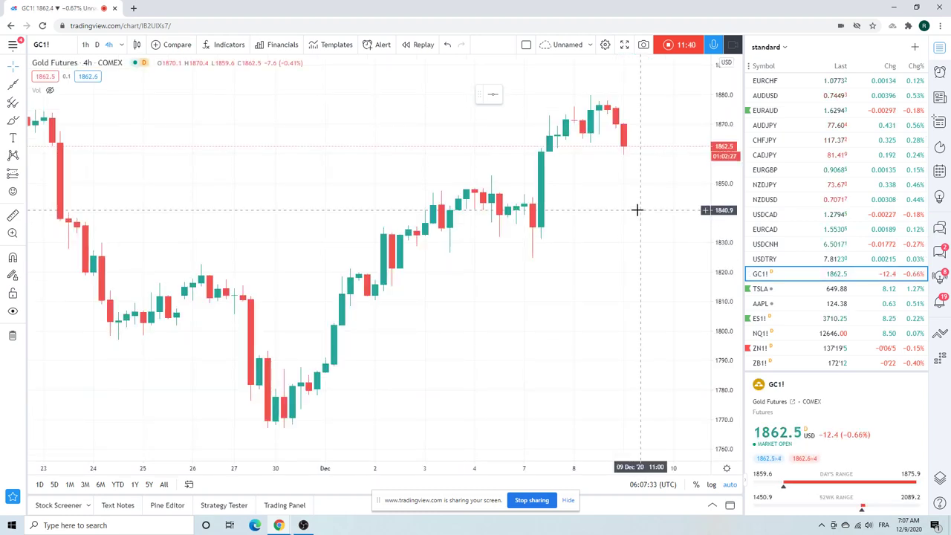
# Step: Zoom out on the 4-hour Gold Futures GC1! chart
pyautogui.scroll(-3, 637, 210)
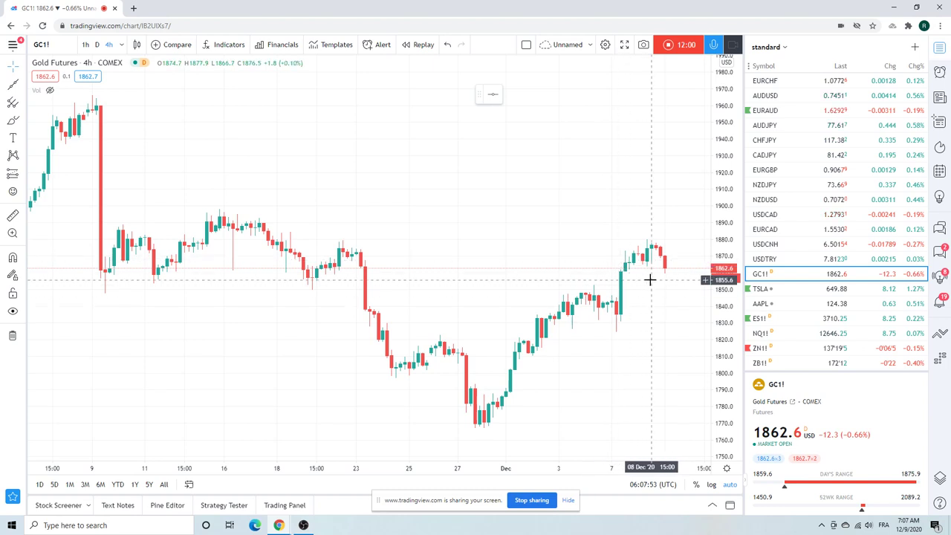
# Step: On S&P 500 futures ES1!, draw an extended line from the early-November low through late November
pyautogui.click(787, 319)
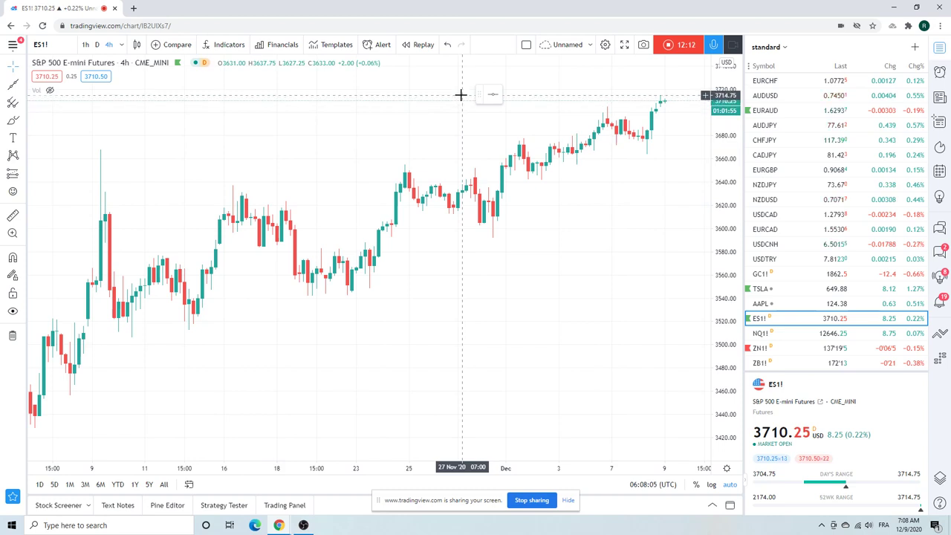
pyautogui.scroll(-4, 520, 198)
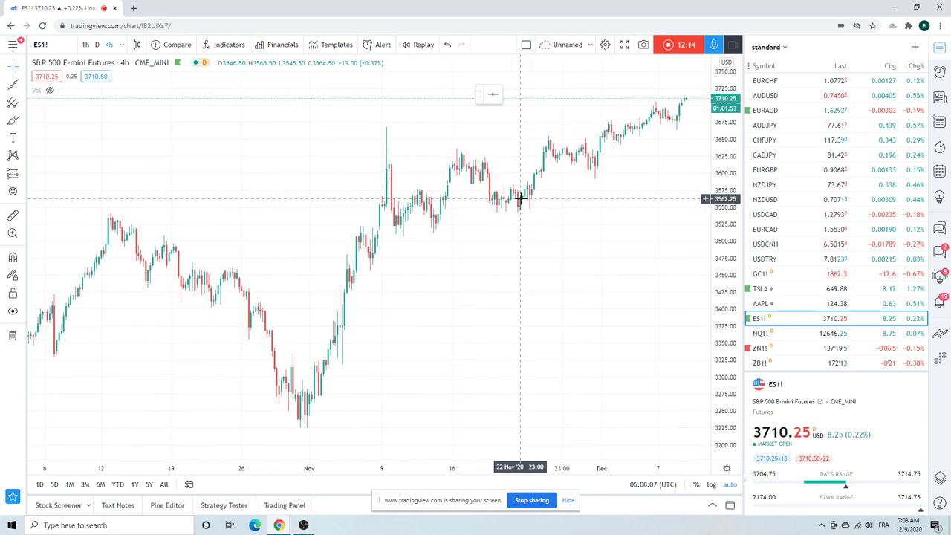
pyautogui.click(22, 87)
pyautogui.click(85, 284)
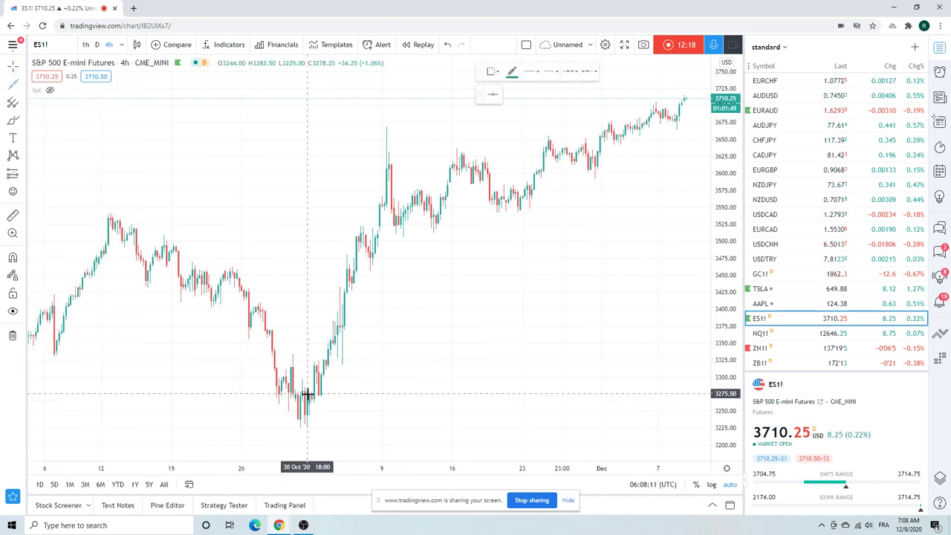
pyautogui.click(309, 430)
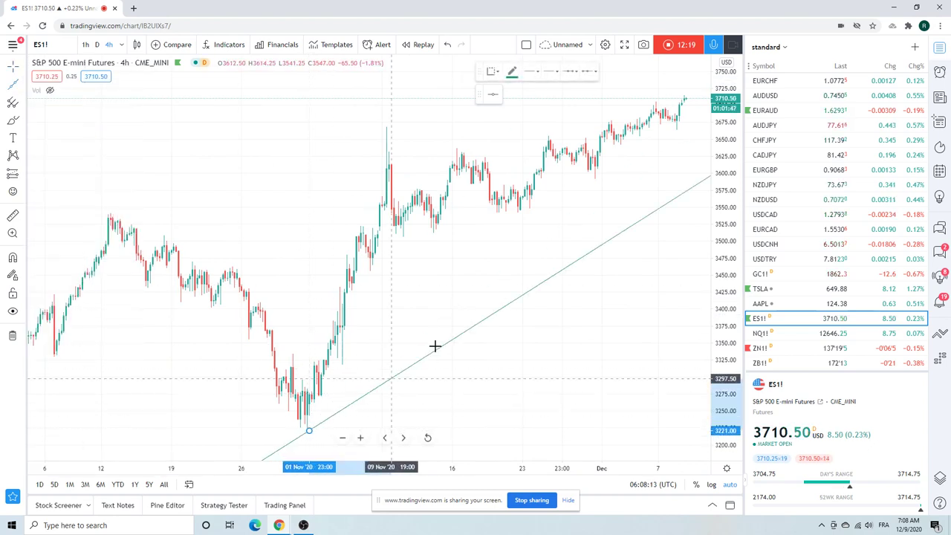
pyautogui.click(540, 240)
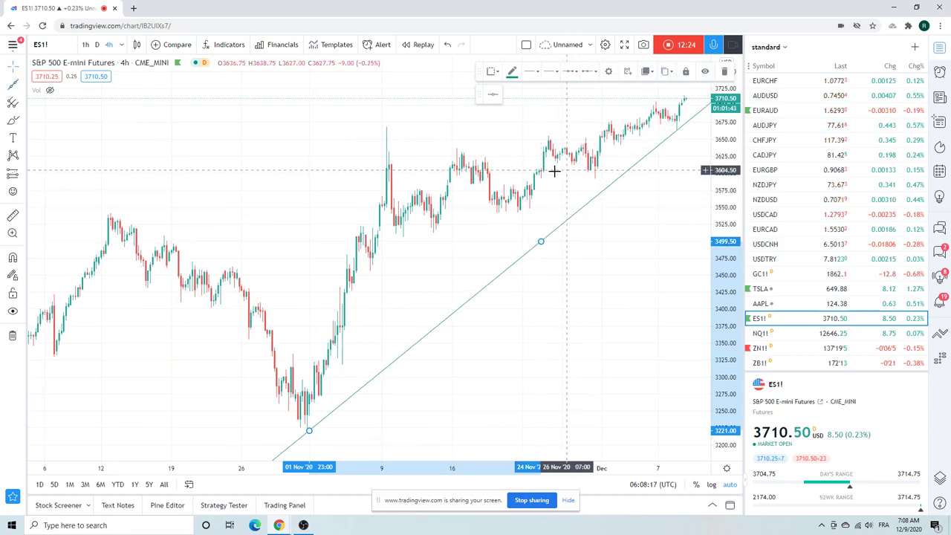
# Step: Zoom around the new ES1! trend line, then switch the chart to T-Bond Futures ZB1!
pyautogui.scroll(5, 505, 206)
pyautogui.scroll(3, 505, 206)
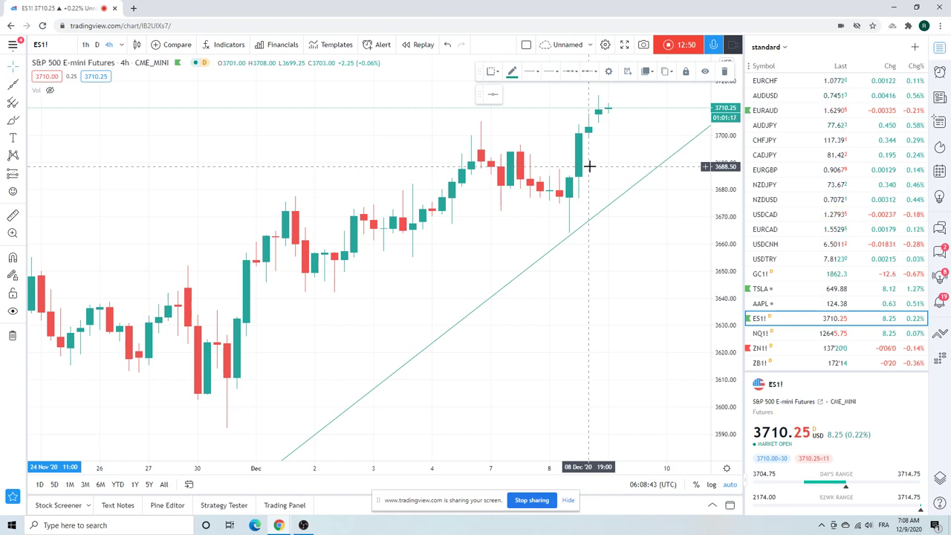
pyautogui.scroll(-2, 589, 166)
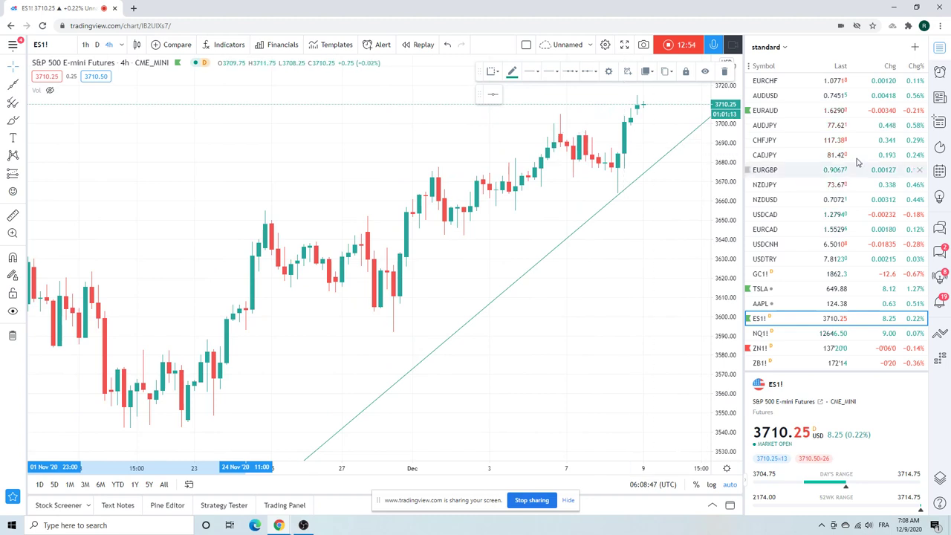
pyautogui.scroll(-2, 809, 167)
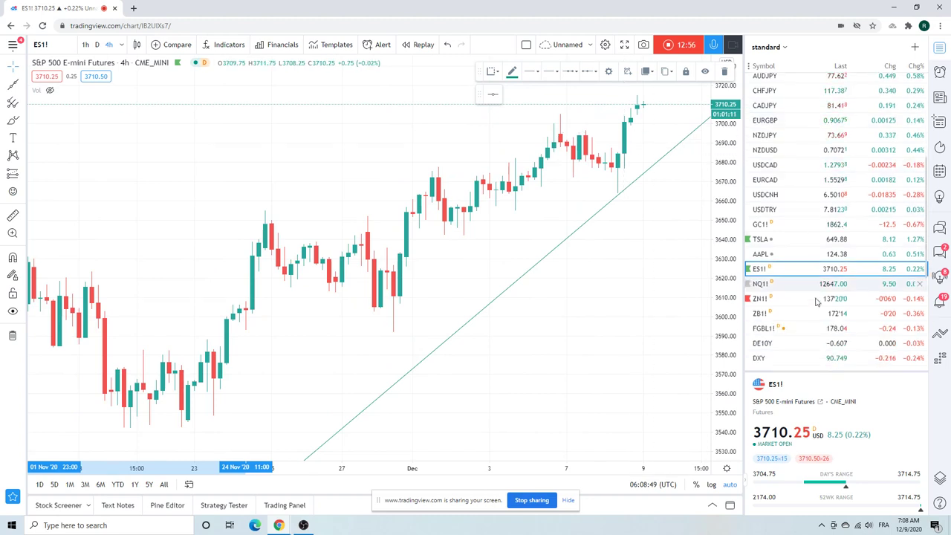
pyautogui.click(812, 315)
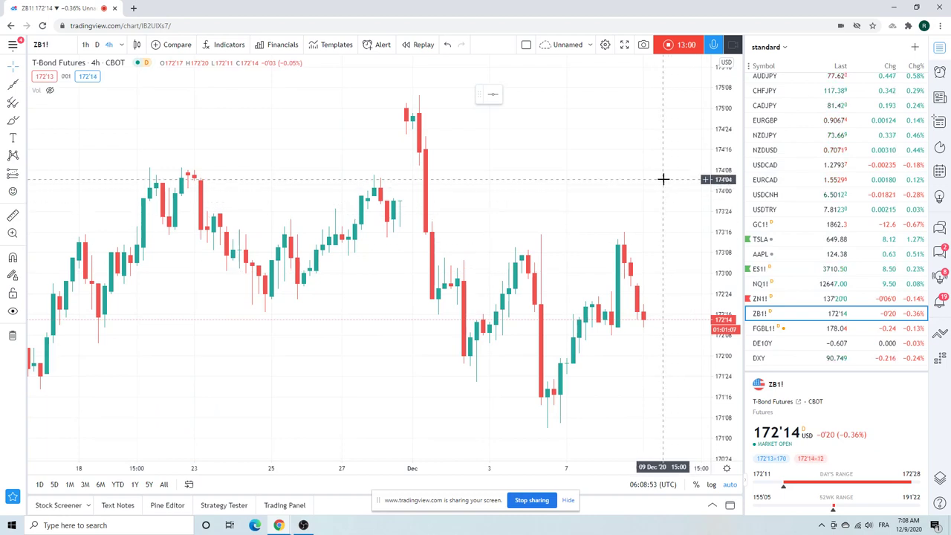
# Step: Look briefly at the TYX 30-year yield, then switch to the US10Y yield chart
pyautogui.scroll(5, 817, 214)
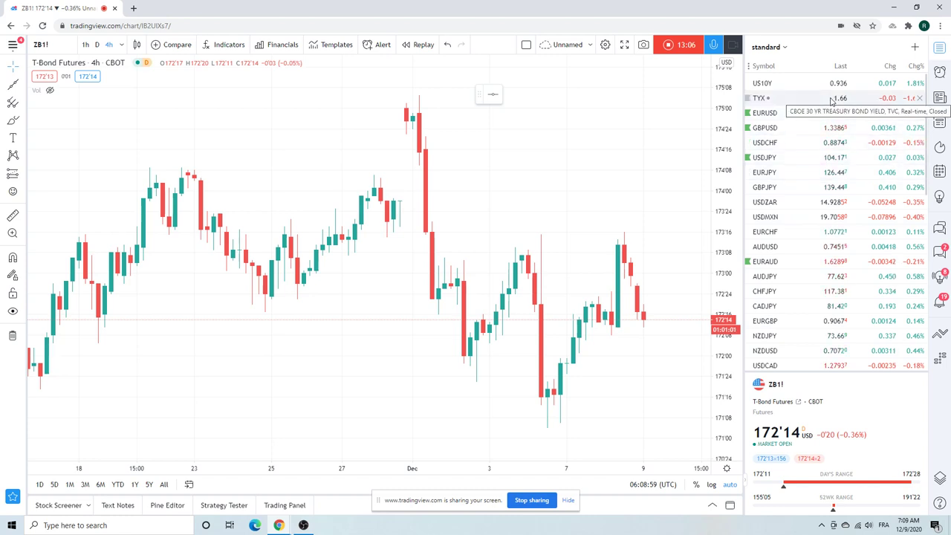
pyautogui.click(765, 102)
pyautogui.click(763, 86)
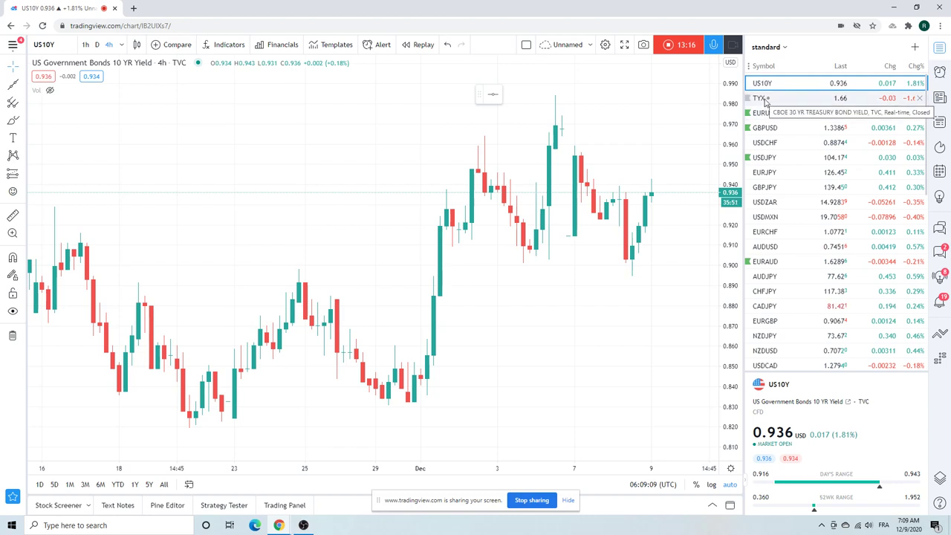
pyautogui.scroll(-10, 795, 99)
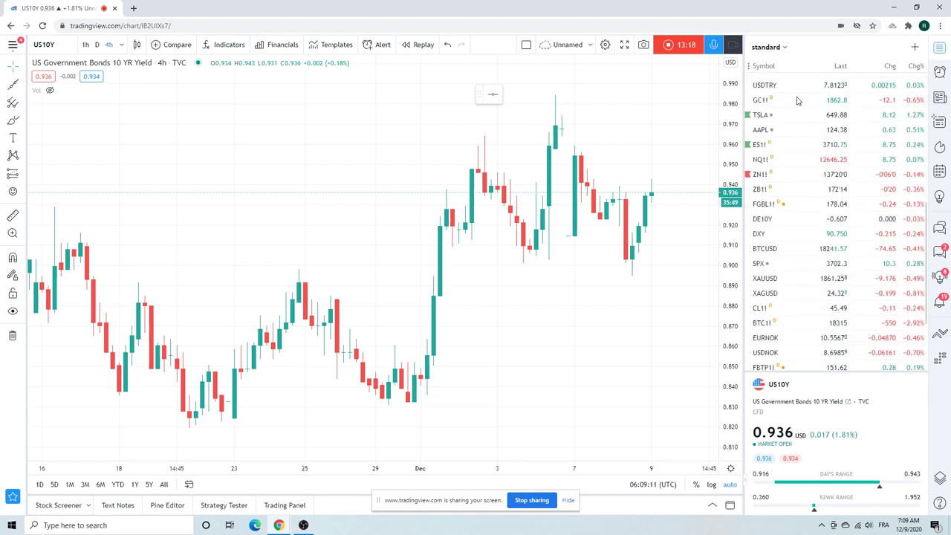
pyautogui.scroll(-1, 796, 100)
# Step: Switch to Bitcoin CME Futures BTC1! and zoom out on its 4-hour chart
pyautogui.click(765, 304)
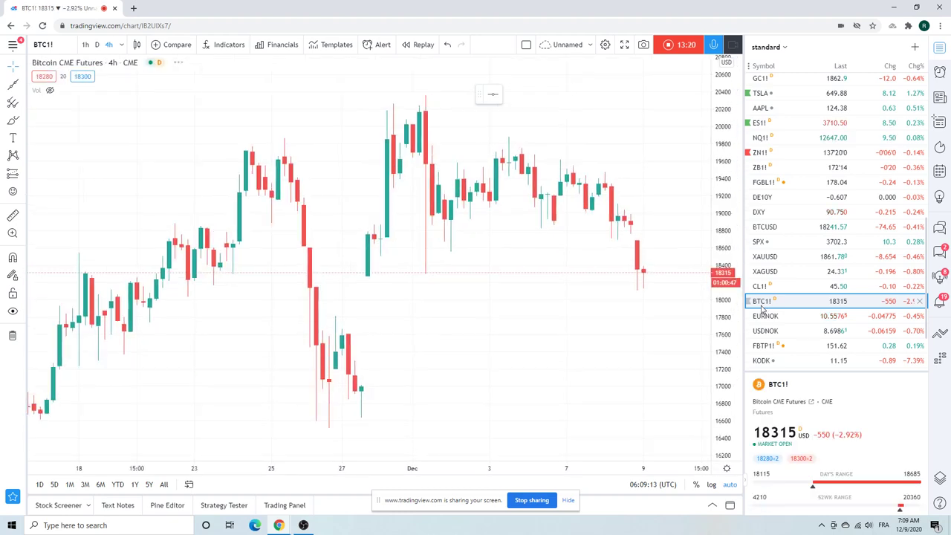
pyautogui.scroll(-3, 626, 195)
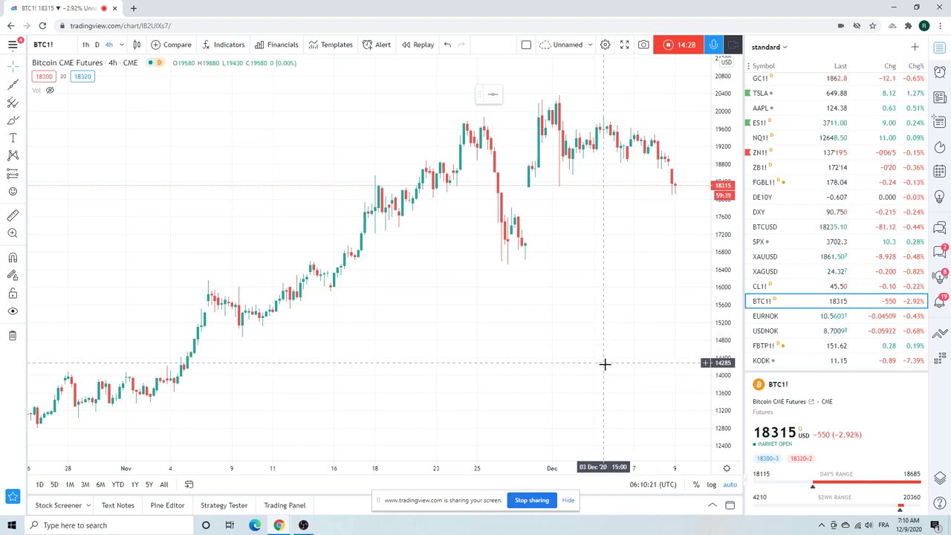
pyautogui.scroll(-1, 590, 318)
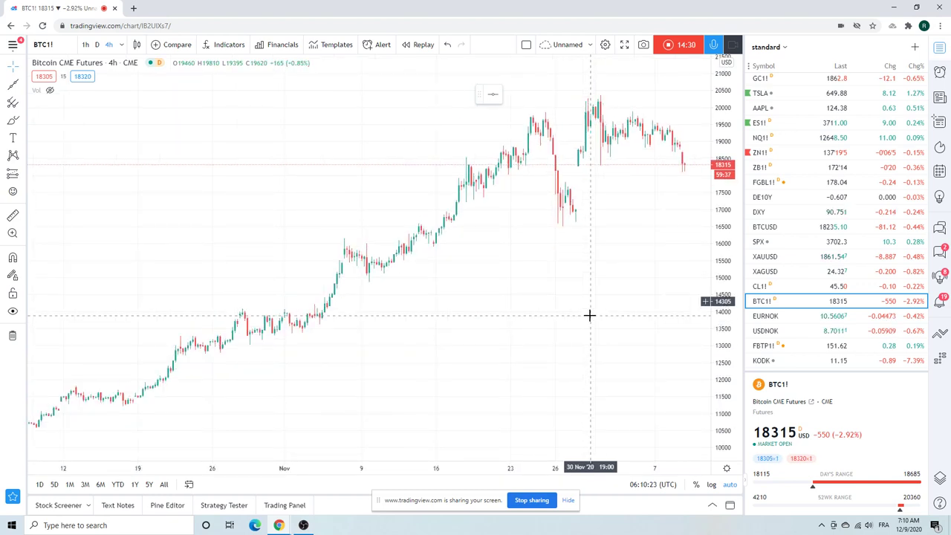